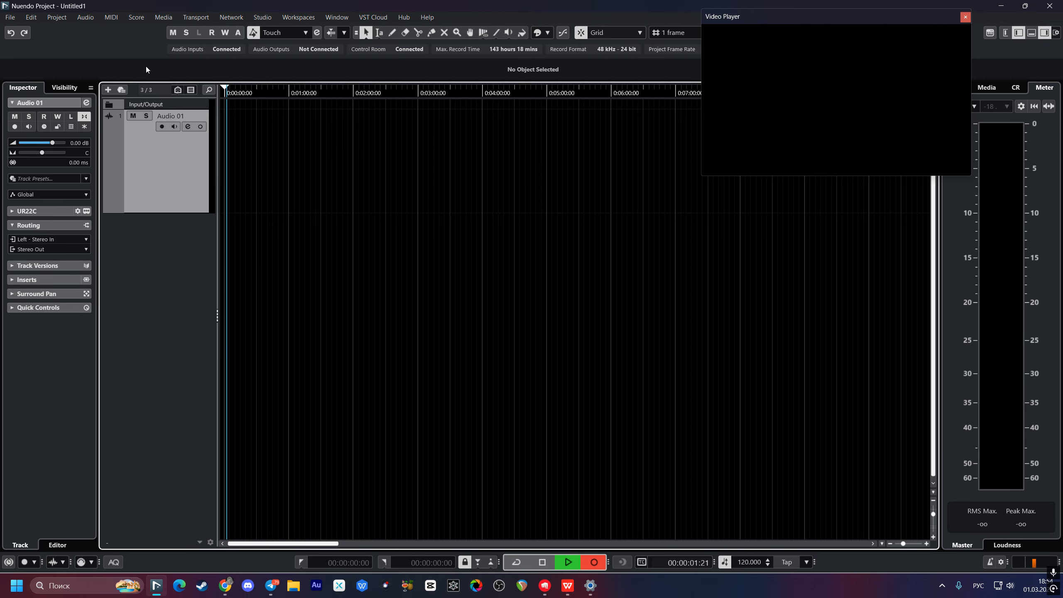
# Step: Arm Audio 01 and record a roughly 5-second spoken take as clip Audio 01_01
pyautogui.press('space')
pyautogui.press('r')
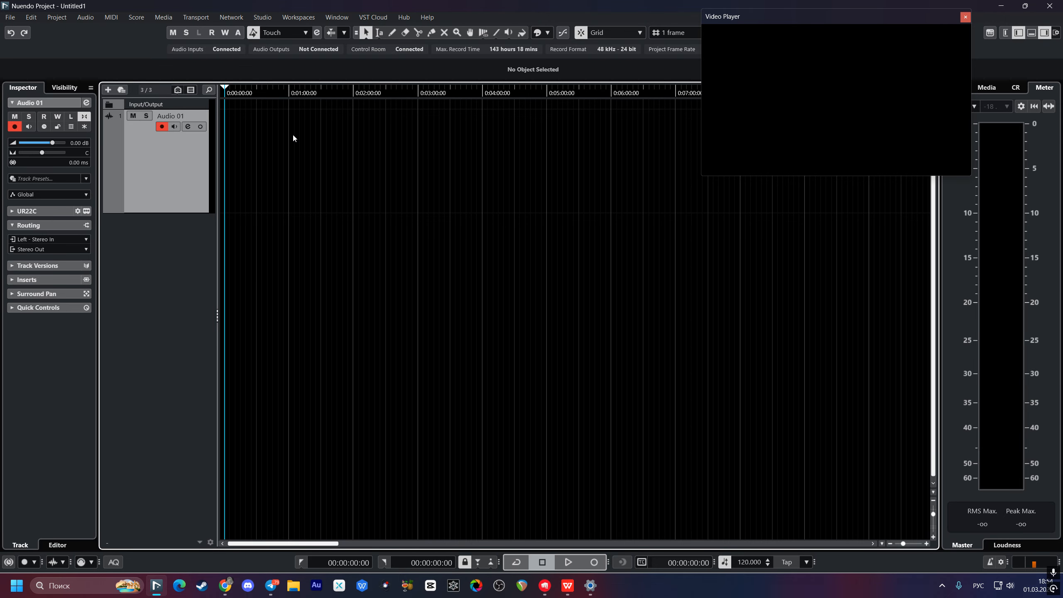
pyautogui.press('KP_Multiply')
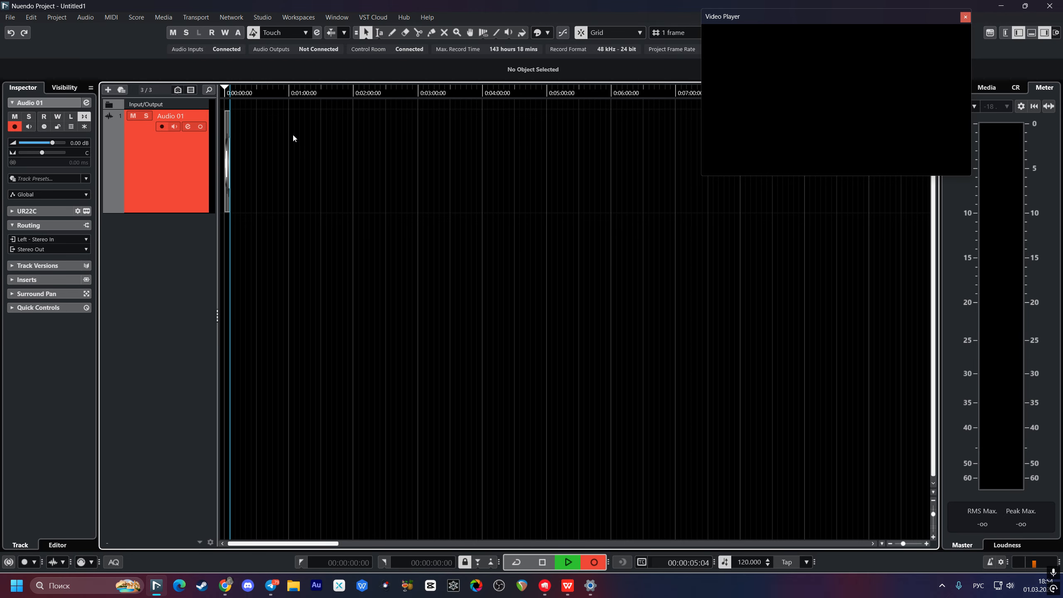
pyautogui.press('space')
pyautogui.scroll(12, 225, 236)
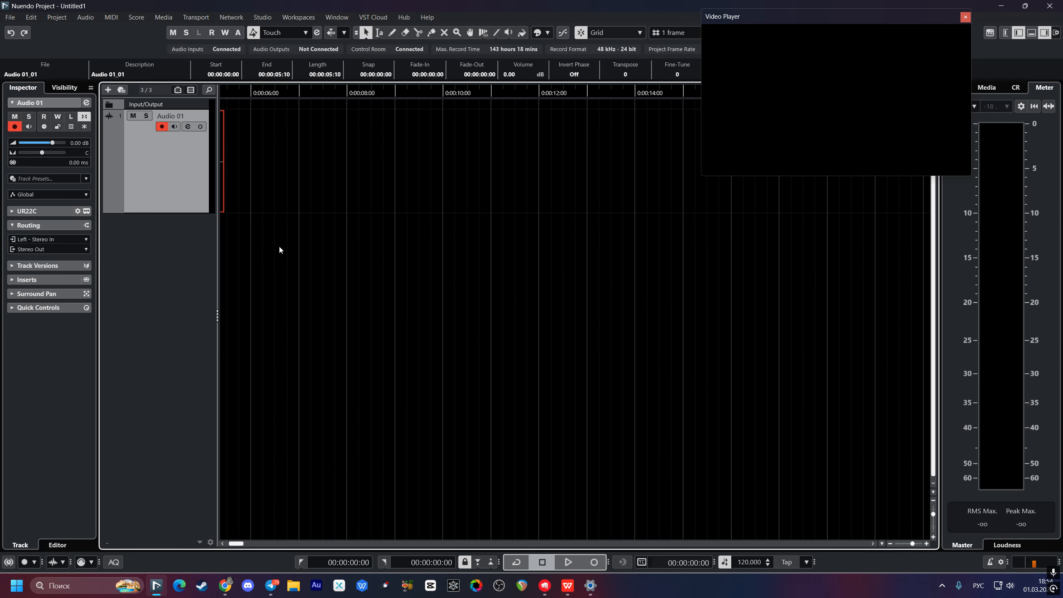
pyautogui.moveTo(276, 264); pyautogui.dragTo(416, 266)
# Step: Trim the silent tail off the end of Audio 01_01
pyautogui.moveTo(240, 543); pyautogui.dragTo(227, 544)
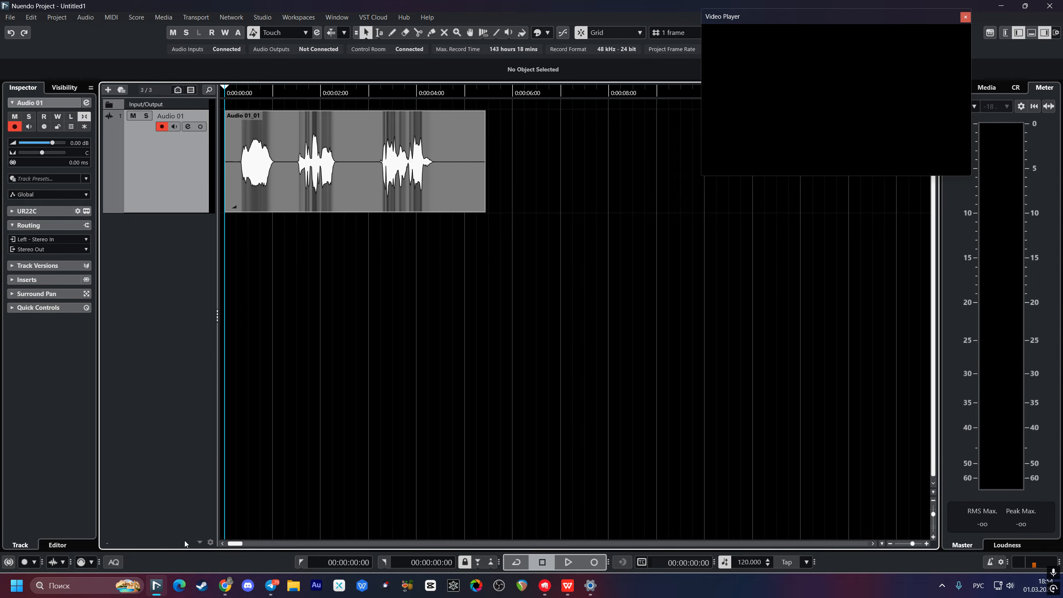
pyautogui.scroll(5, 252, 276)
pyautogui.hscroll(-2, 482, 285)
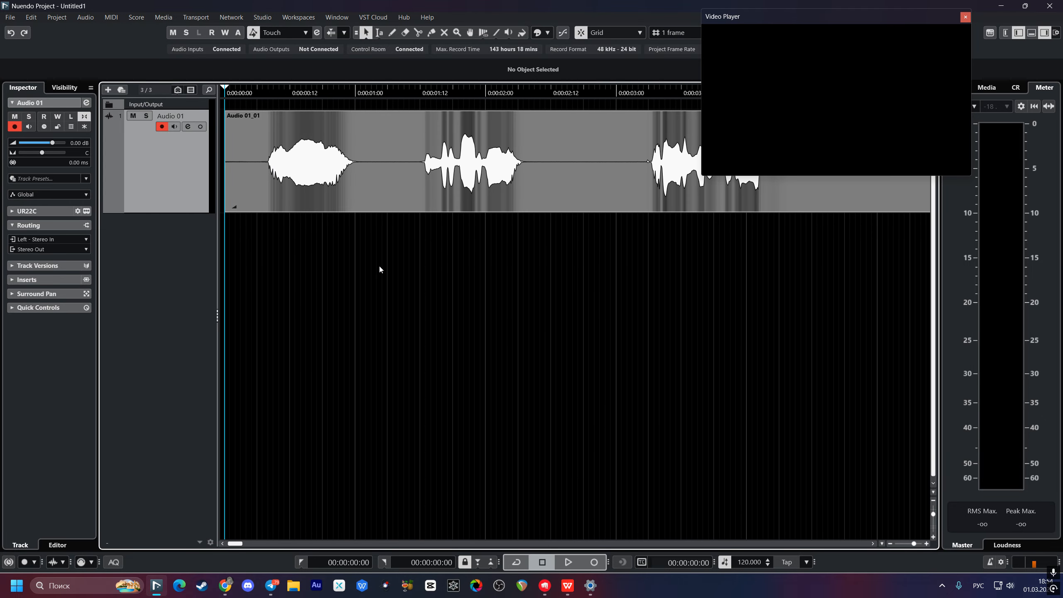
pyautogui.scroll(-6, 364, 265)
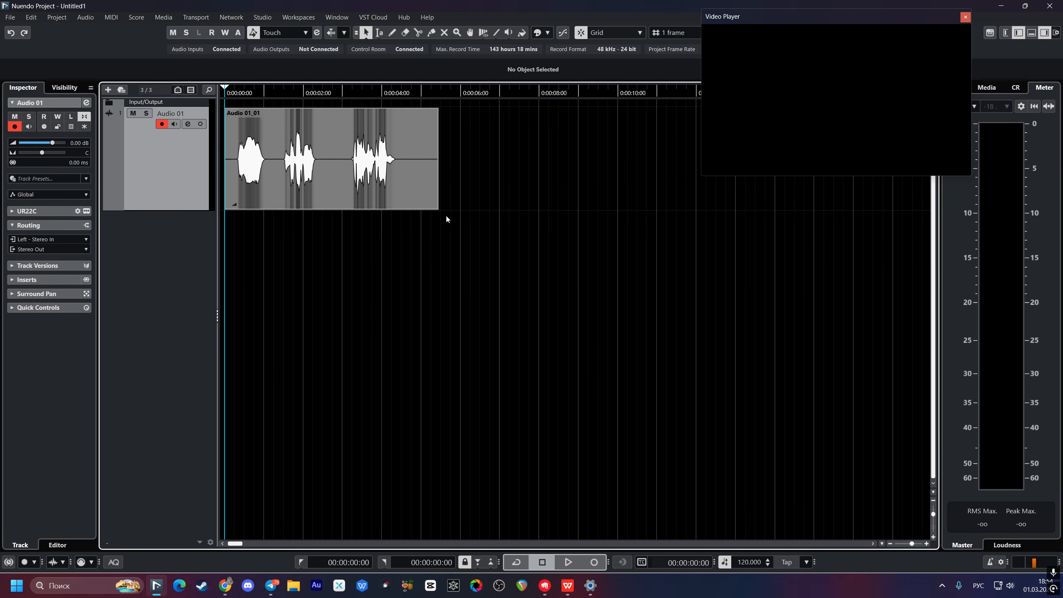
pyautogui.moveTo(437, 210); pyautogui.dragTo(403, 232)
pyautogui.click(279, 271)
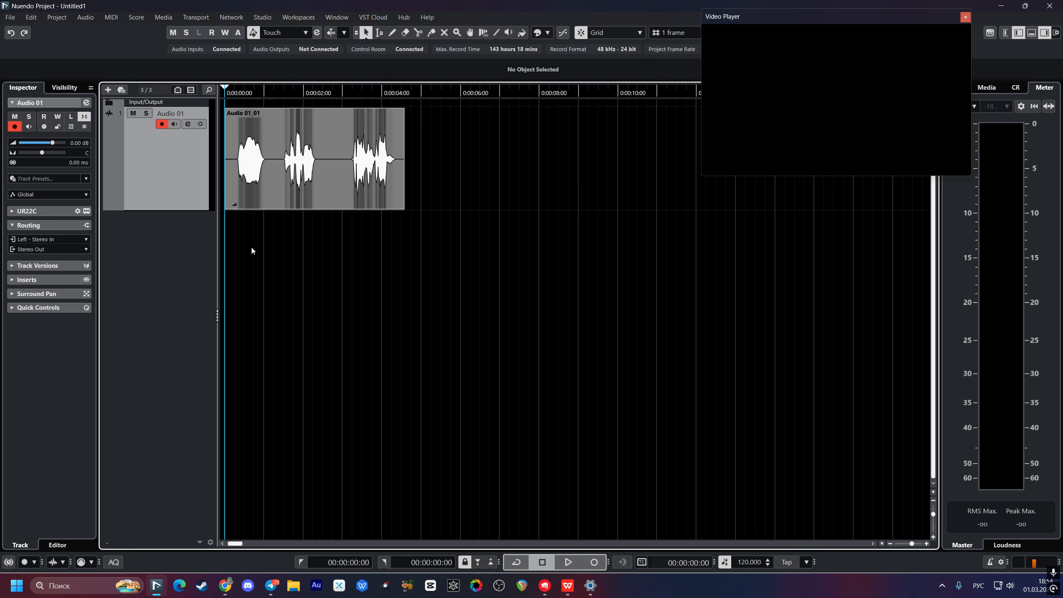
# Step: Trim the silence from the clip's start and move it to 00:00:00:00
pyautogui.press('h')
pyautogui.press('h')
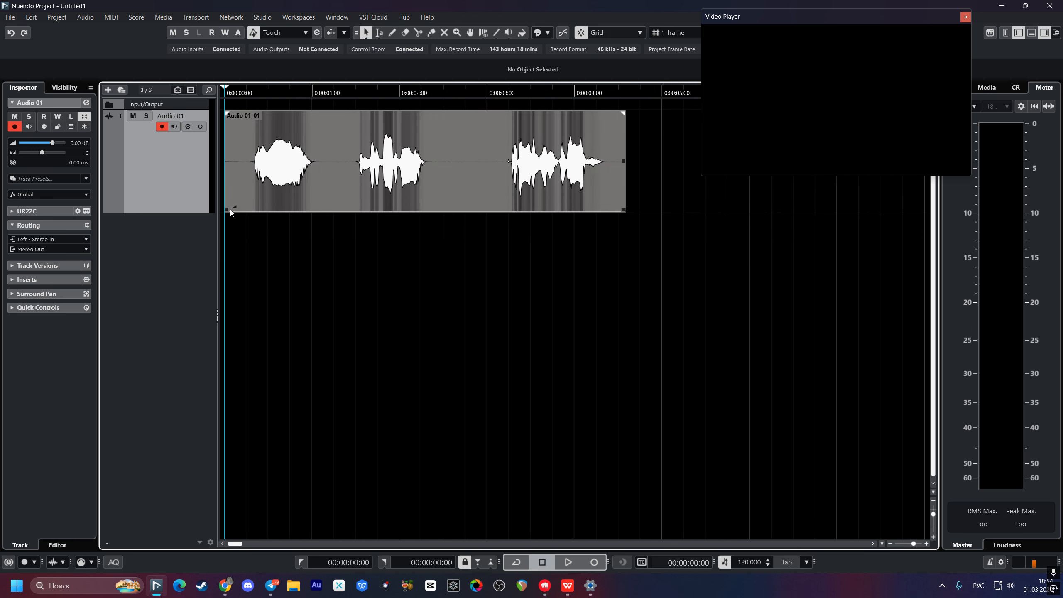
pyautogui.moveTo(230, 209); pyautogui.dragTo(250, 215)
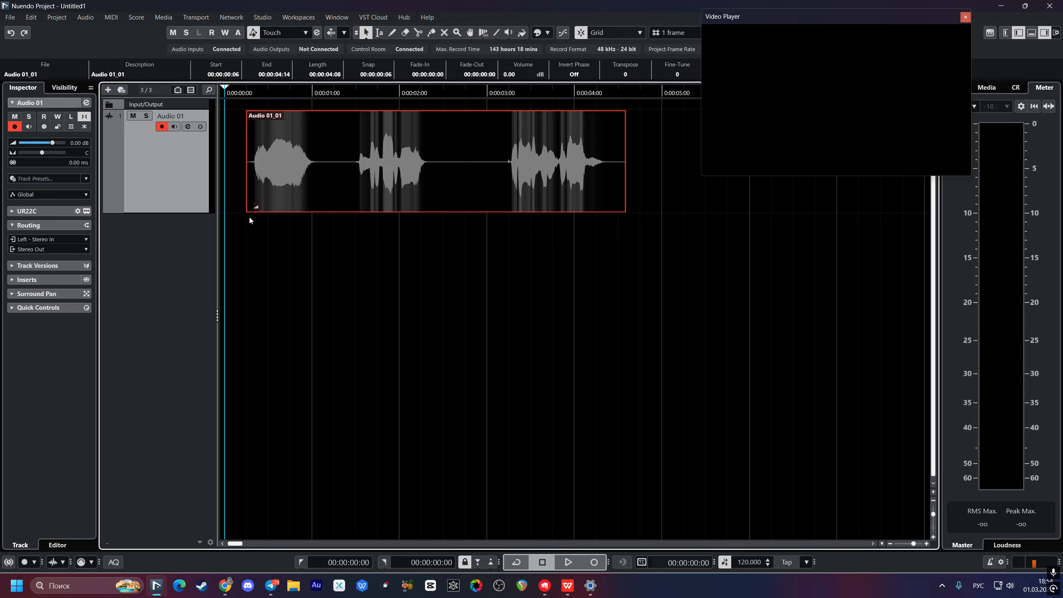
pyautogui.click(325, 249)
pyautogui.moveTo(376, 176); pyautogui.dragTo(352, 178)
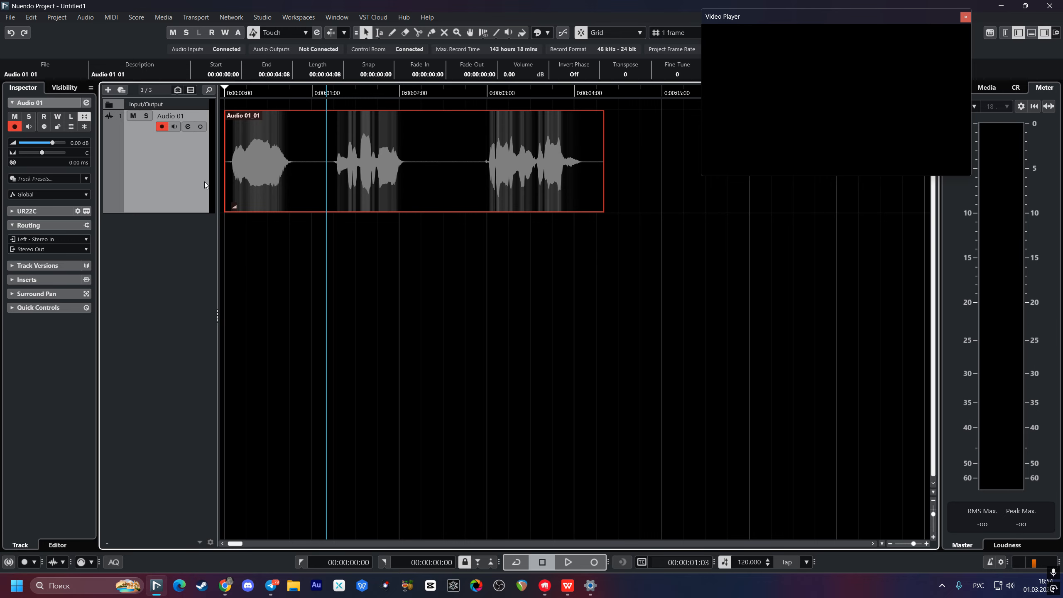
# Step: Search 'pro' and load FabFilter Pro-Q 3 into Audio 01's first insert slot
pyautogui.click(187, 127)
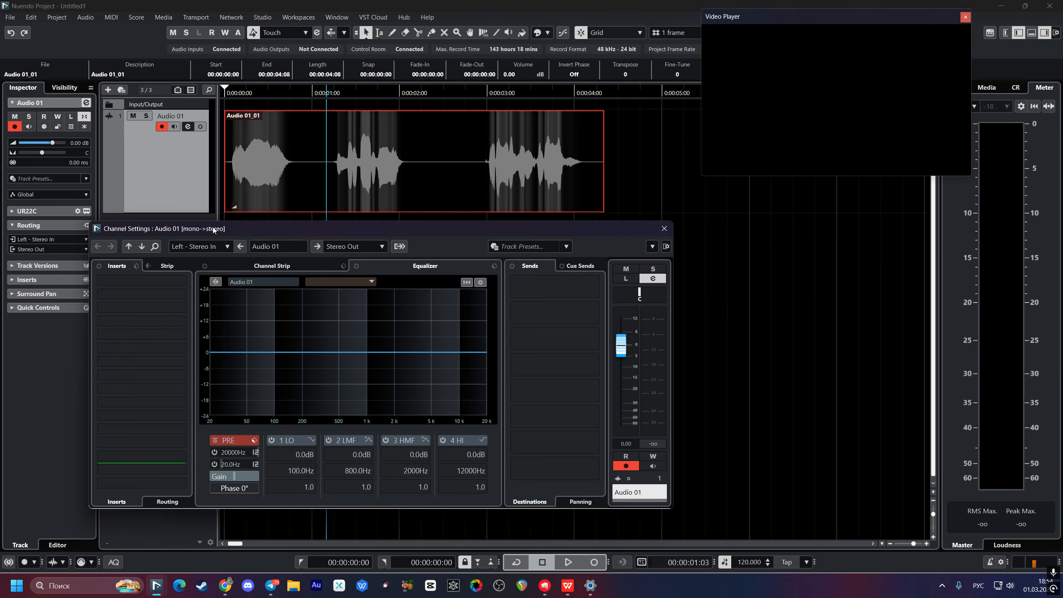
pyautogui.moveTo(213, 228); pyautogui.dragTo(471, 203)
pyautogui.click(367, 252)
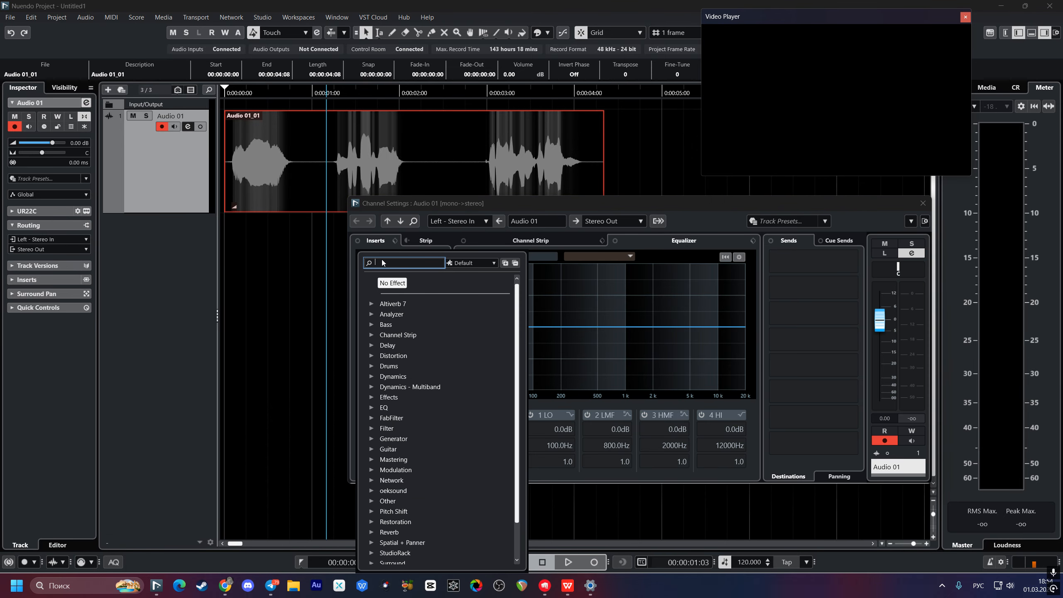
pyautogui.write('pRO')
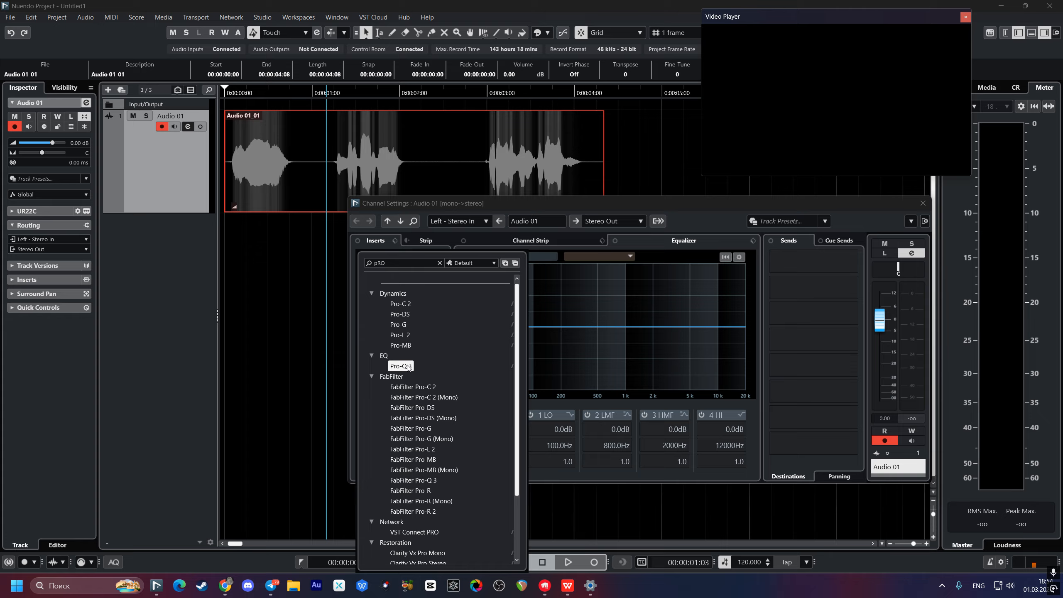
pyautogui.click(408, 366)
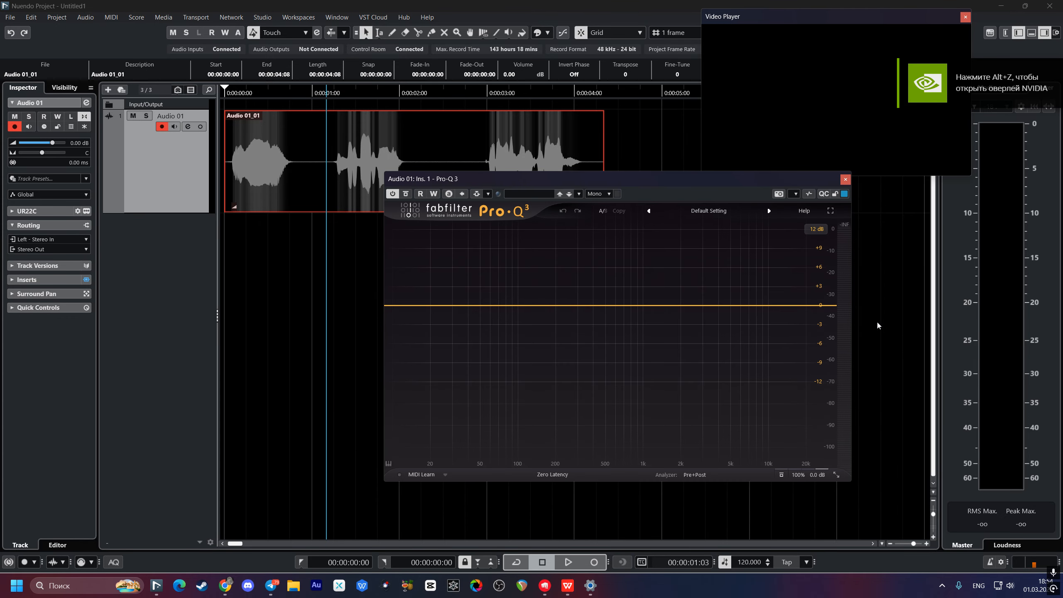
# Step: Add an 18 dB/oct high cut near 5104 Hz and audition it with the clip looping
pyautogui.click(829, 307)
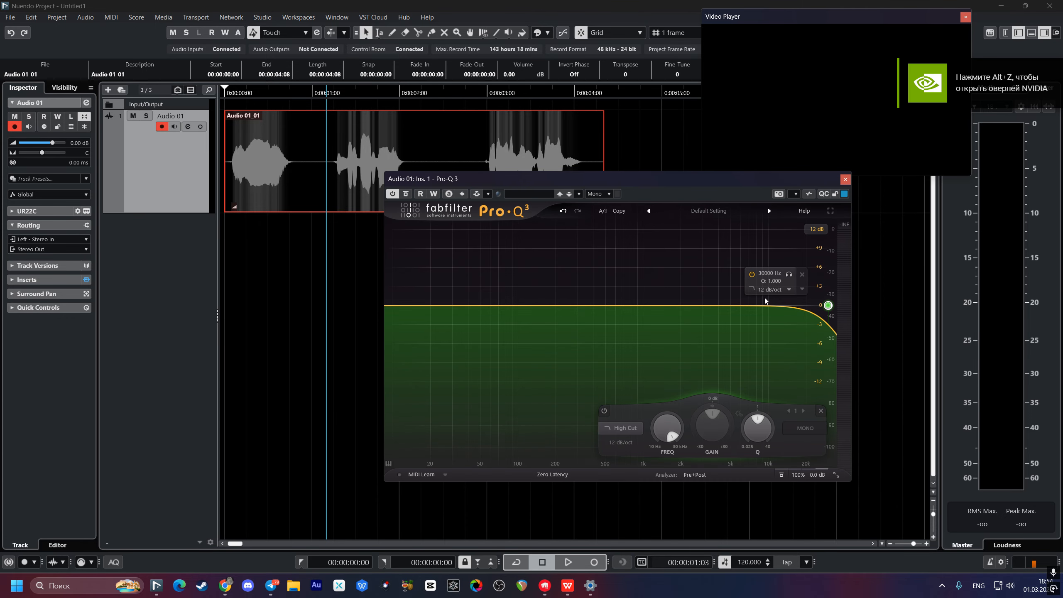
pyautogui.moveTo(829, 306); pyautogui.dragTo(732, 307)
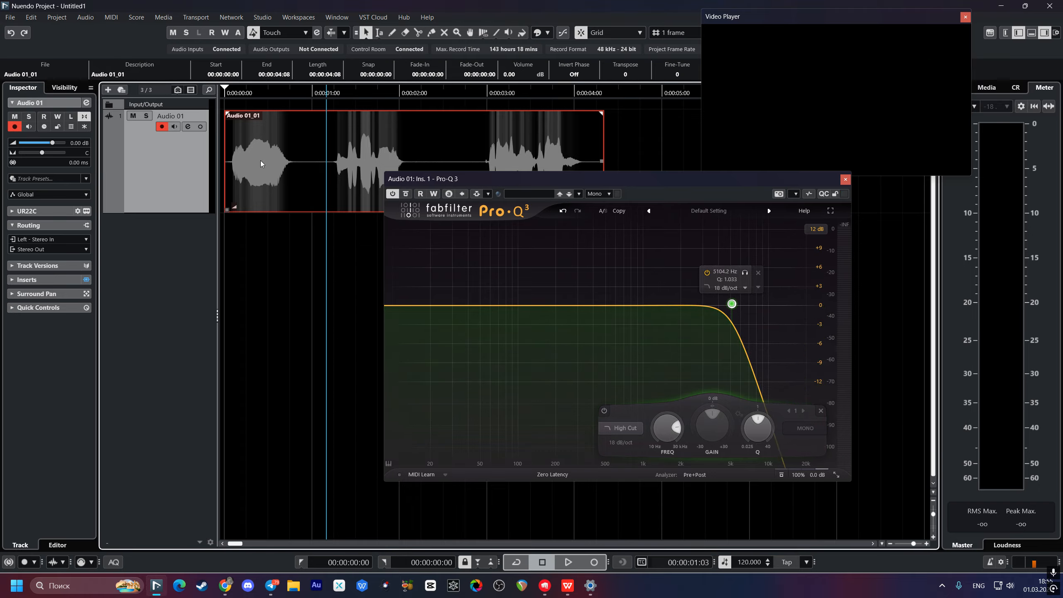
pyautogui.press('p')
pyautogui.click(517, 562)
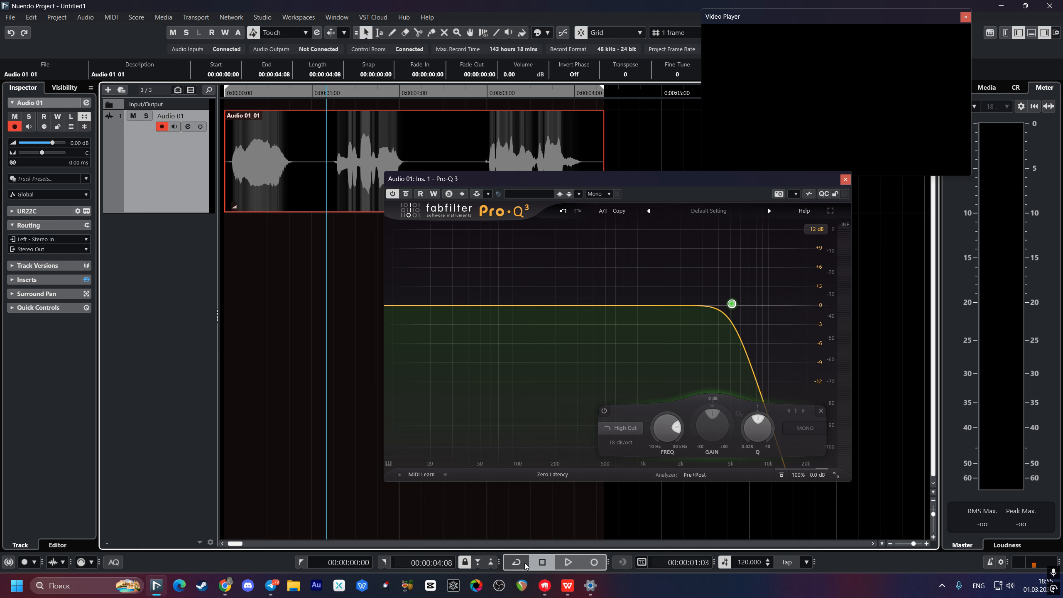
pyautogui.click(244, 265)
pyautogui.press('space')
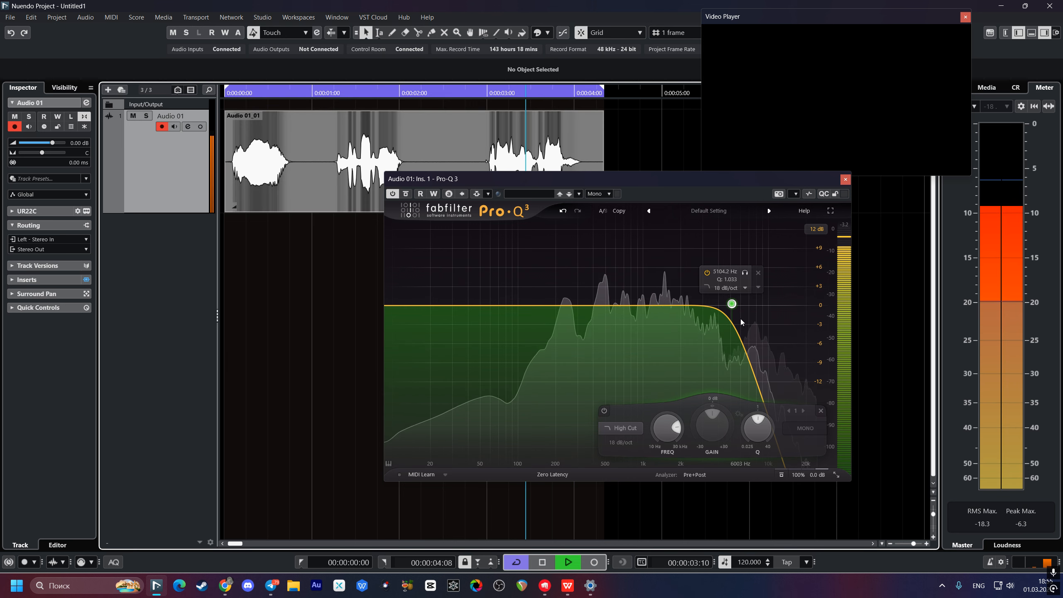
pyautogui.press('space')
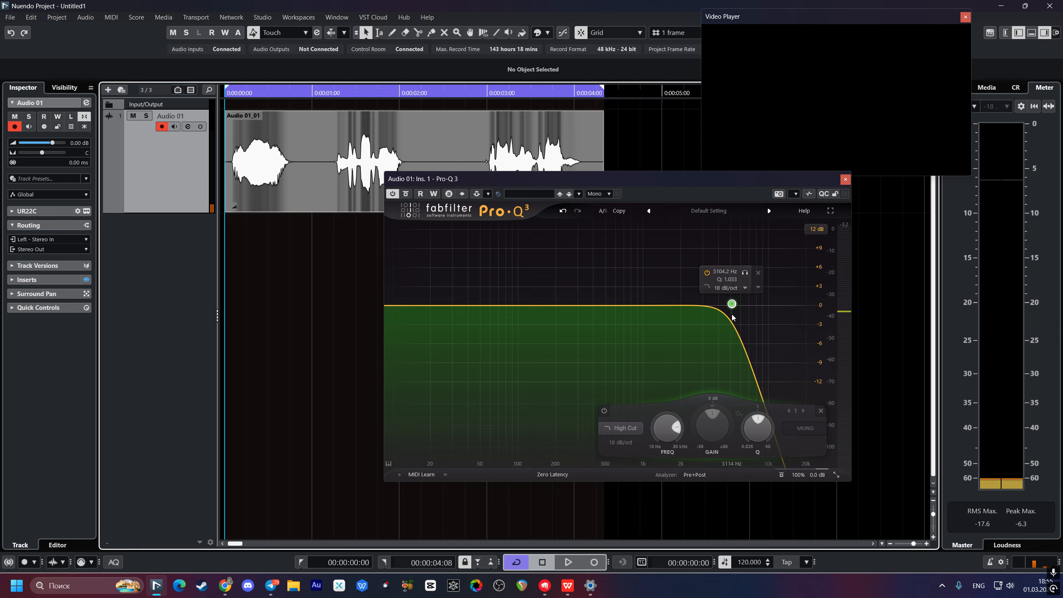
# Step: Try the high cut at about 6668 Hz, then settle it at about 4483 Hz
pyautogui.click(737, 307)
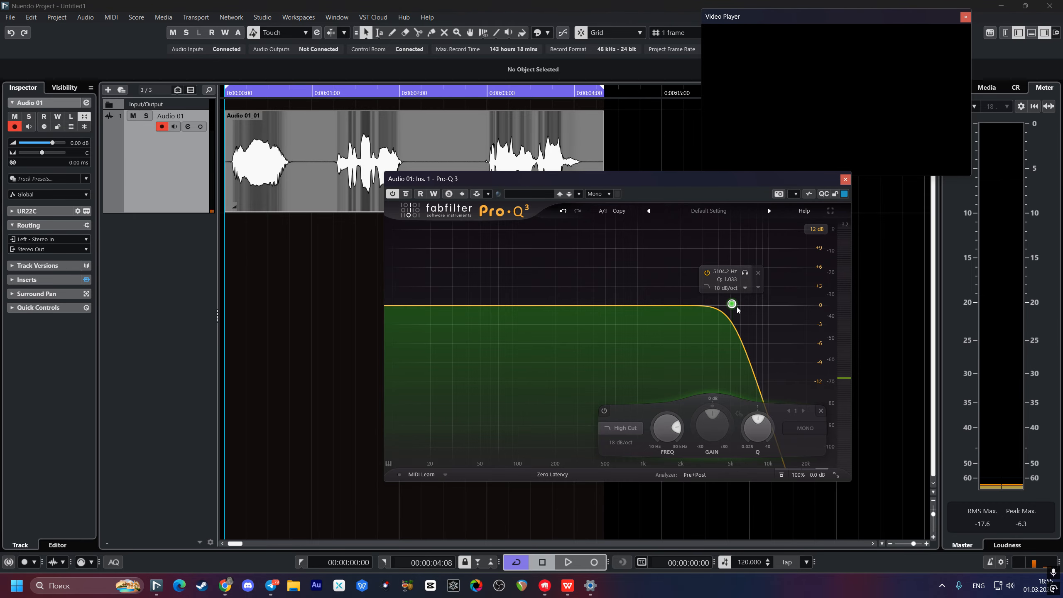
pyautogui.moveTo(736, 309); pyautogui.dragTo(751, 311)
pyautogui.press('space')
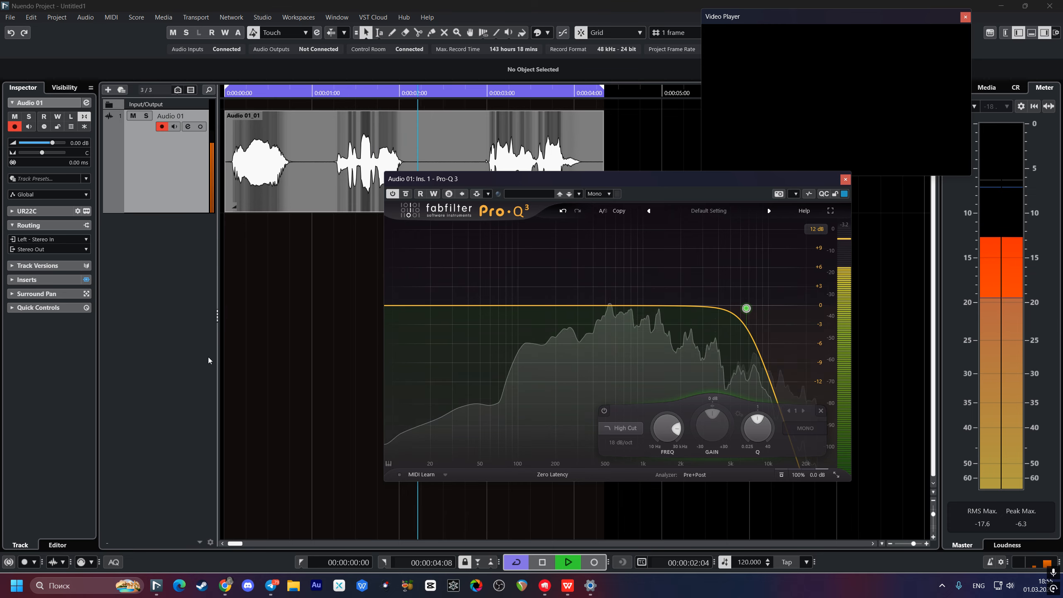
pyautogui.press('space')
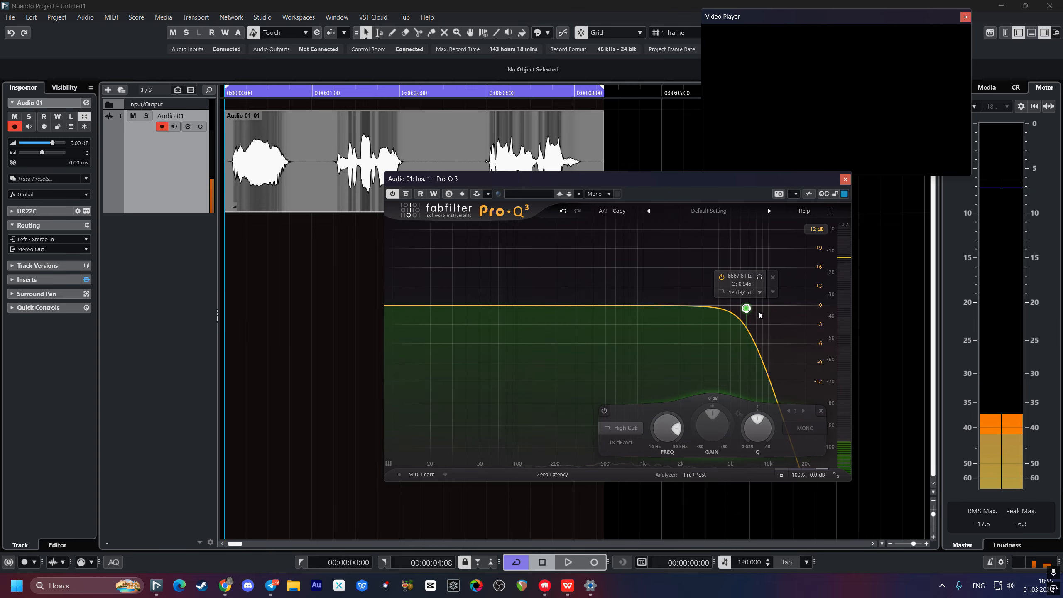
pyautogui.moveTo(746, 308); pyautogui.dragTo(726, 308)
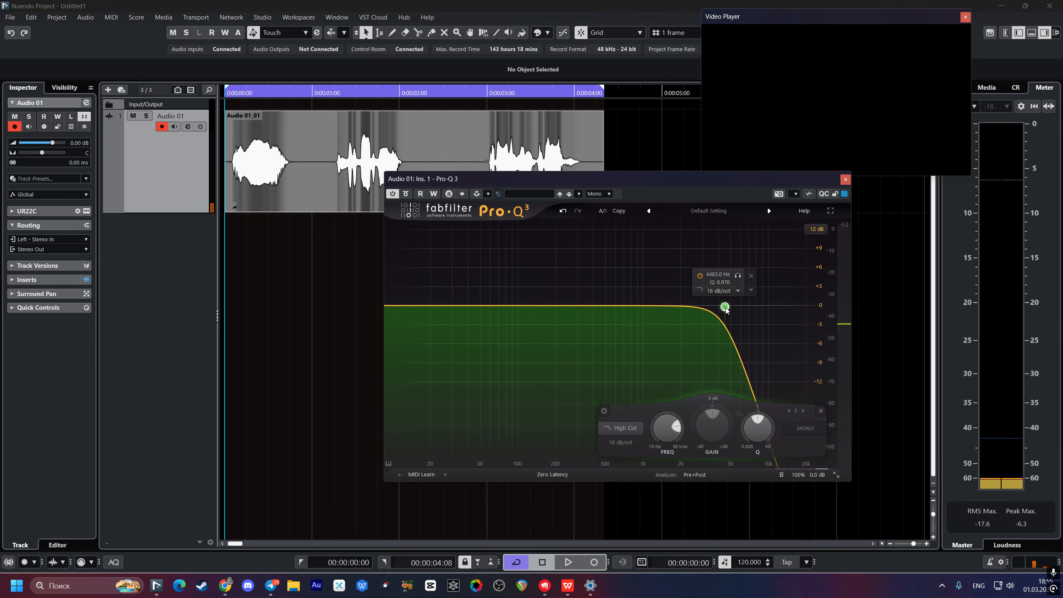
# Step: Add a Brickwall low cut band at about 68 Hz and play the voice to check it
pyautogui.doubleClick(395, 306)
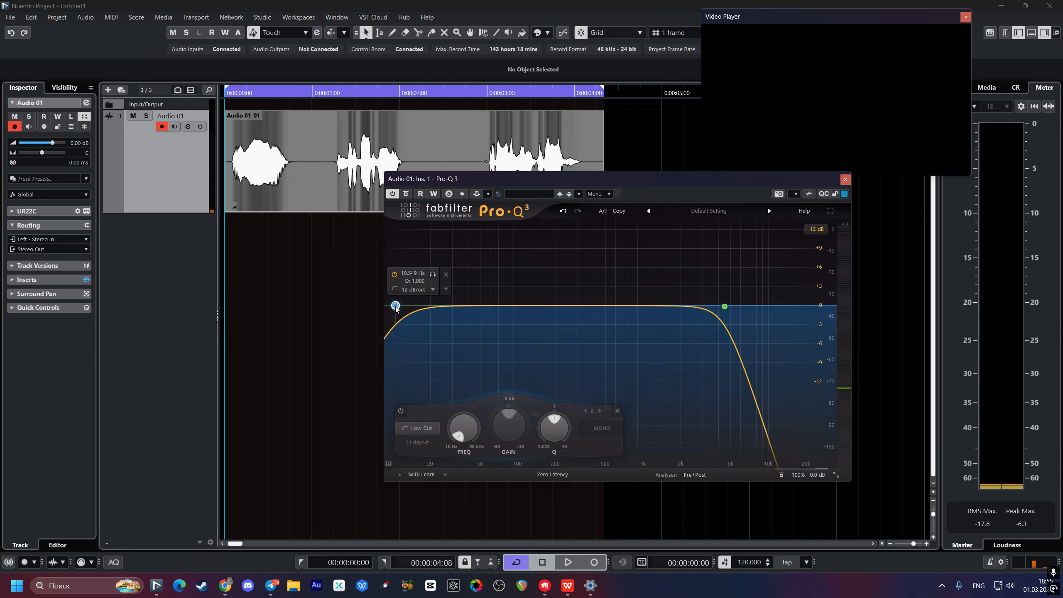
pyautogui.scroll(8, 396, 307)
pyautogui.moveTo(400, 305); pyautogui.dragTo(497, 306)
pyautogui.press('space')
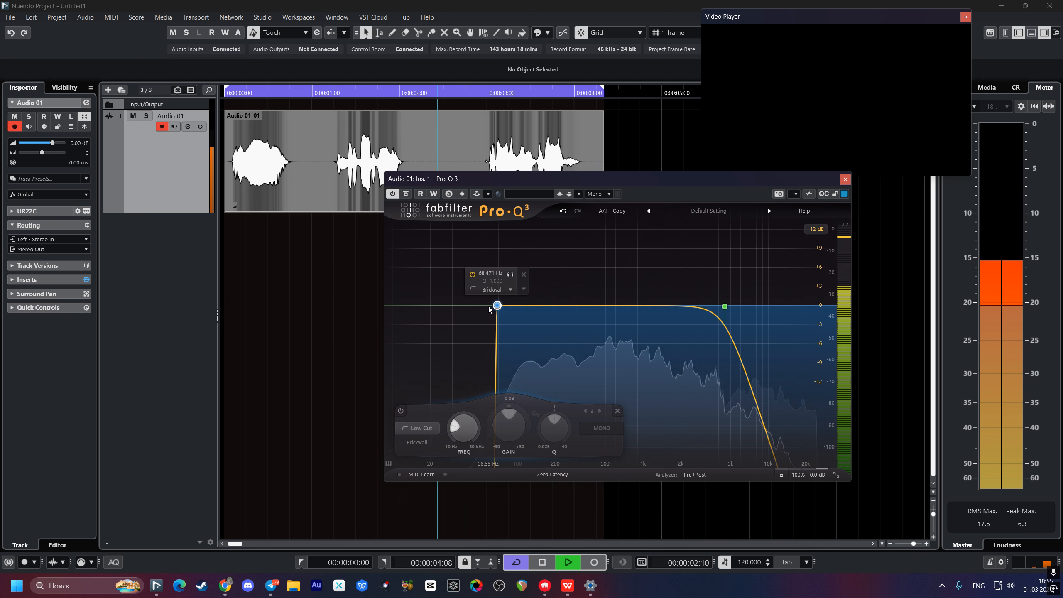
pyautogui.press('space')
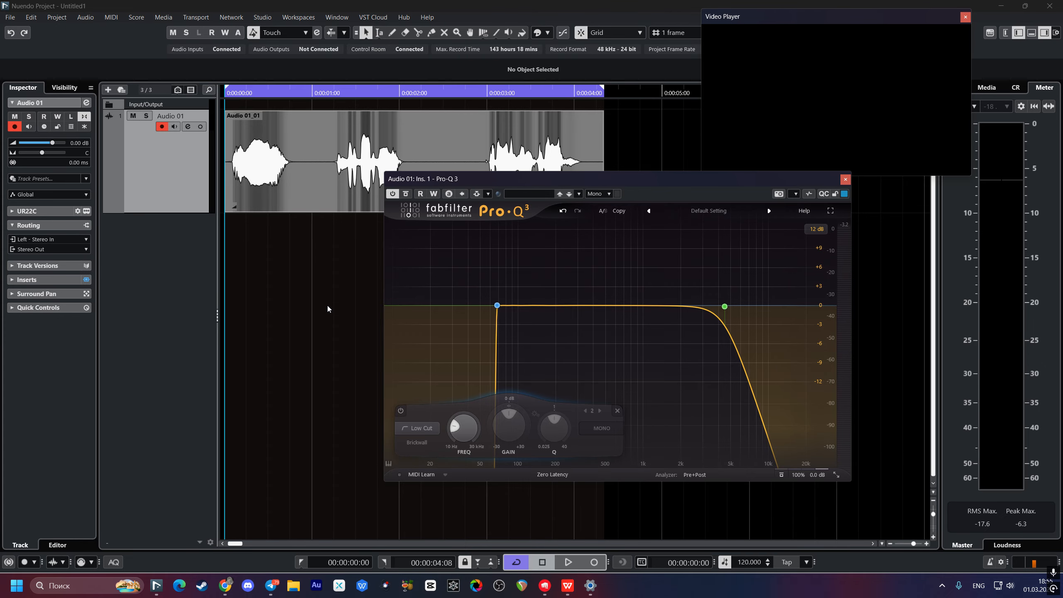
# Step: Close the Pro-Q 3 window and load Altiverb 7 into Audio 01's second insert slot
pyautogui.doubleClick(163, 195)
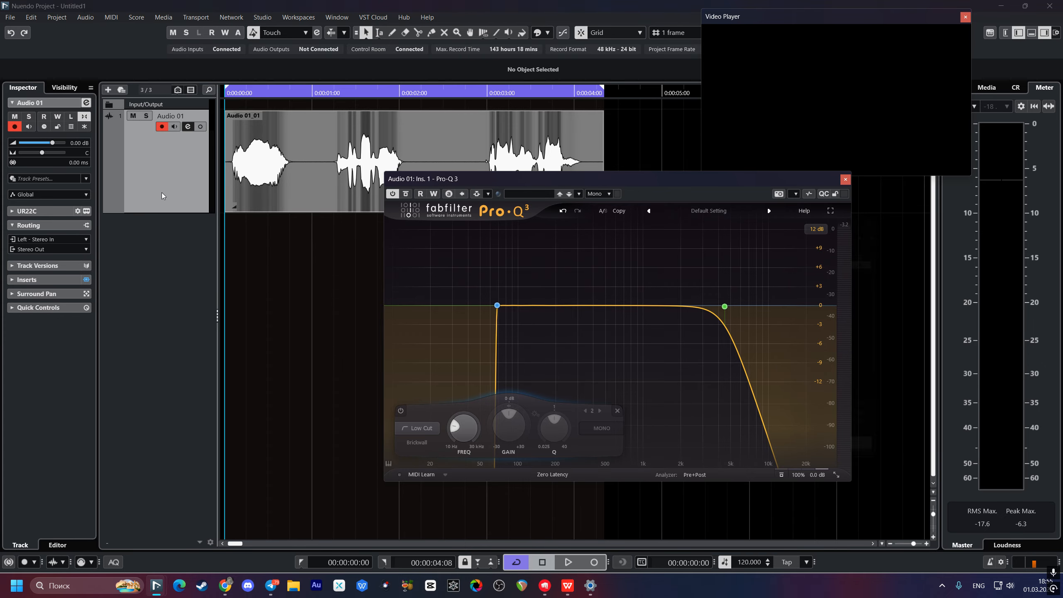
pyautogui.click(845, 179)
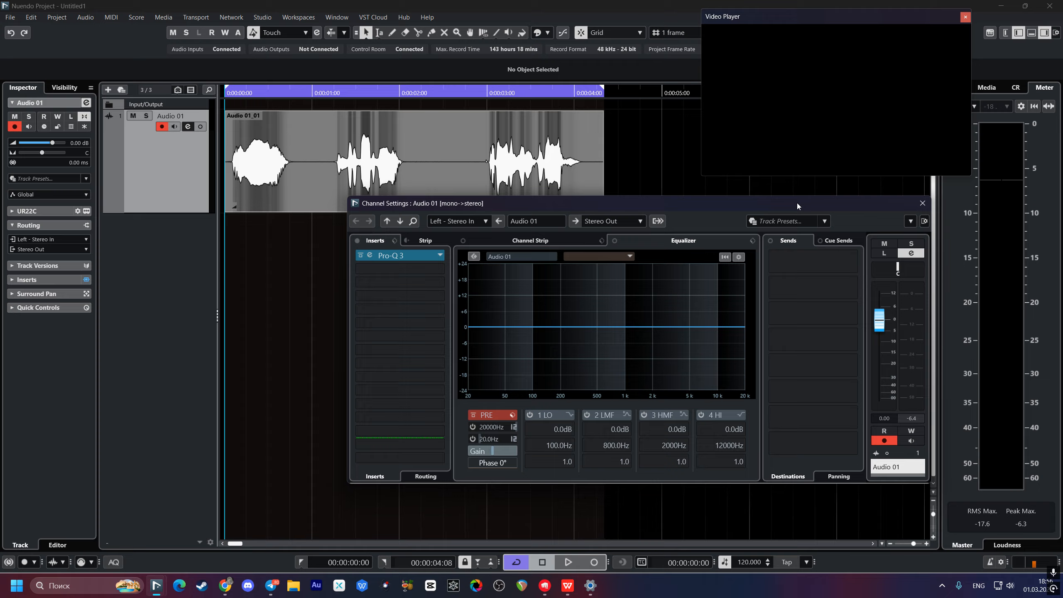
pyautogui.click(408, 271)
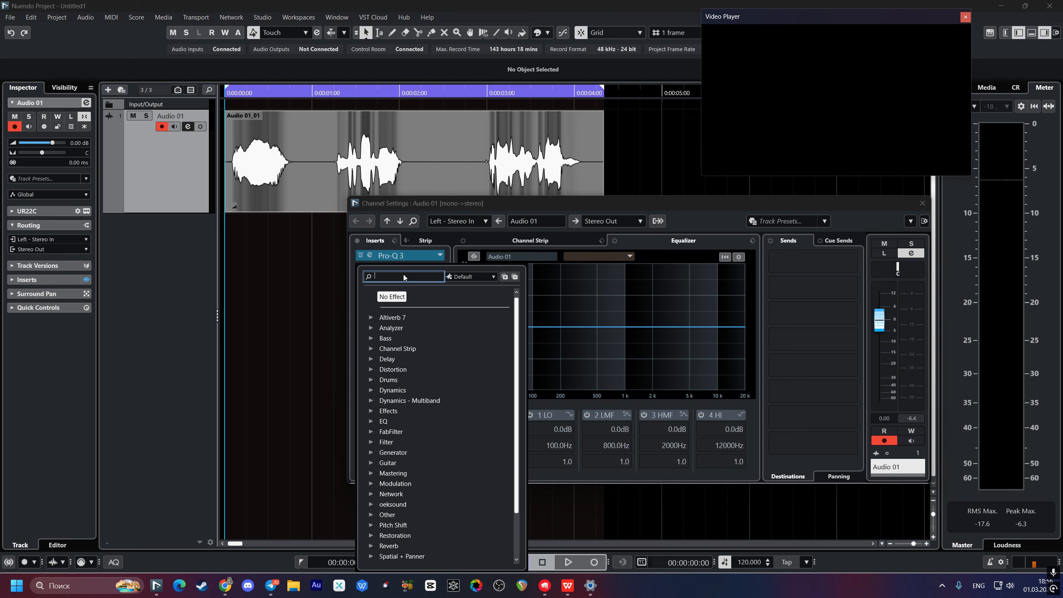
pyautogui.click(372, 319)
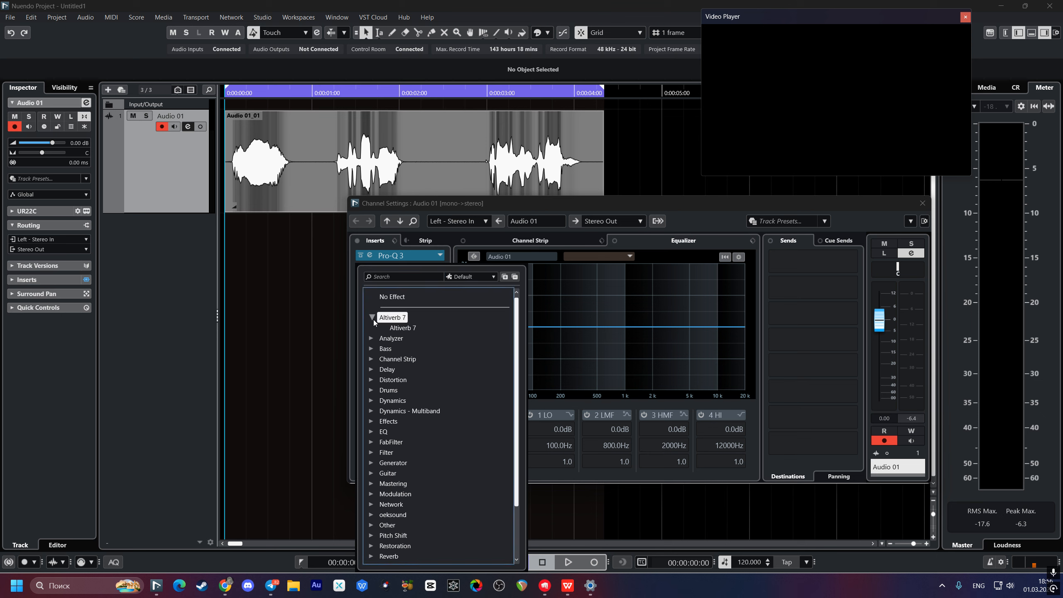
pyautogui.doubleClick(412, 327)
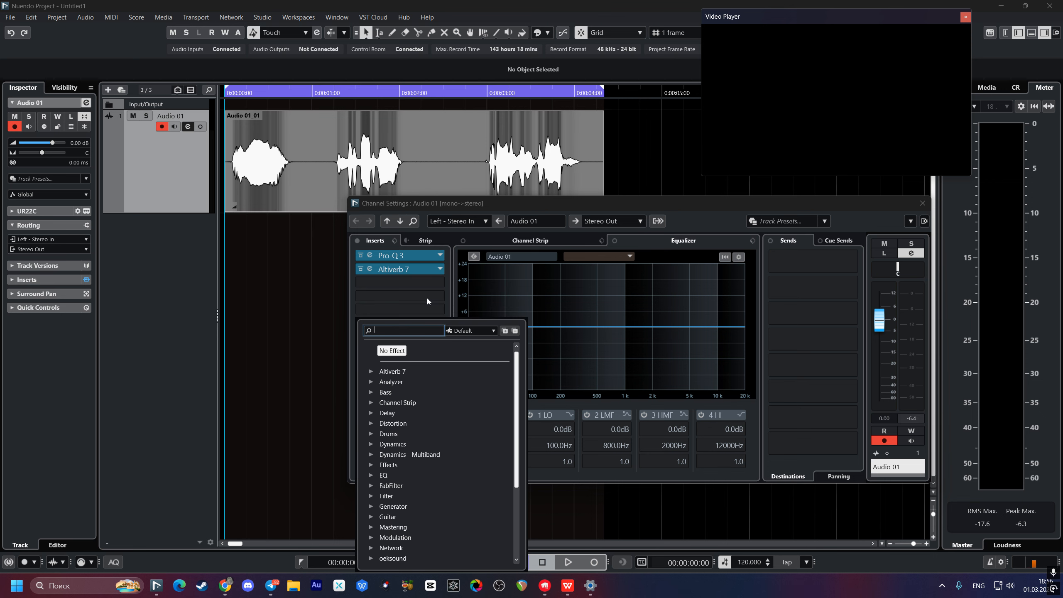
pyautogui.click(917, 203)
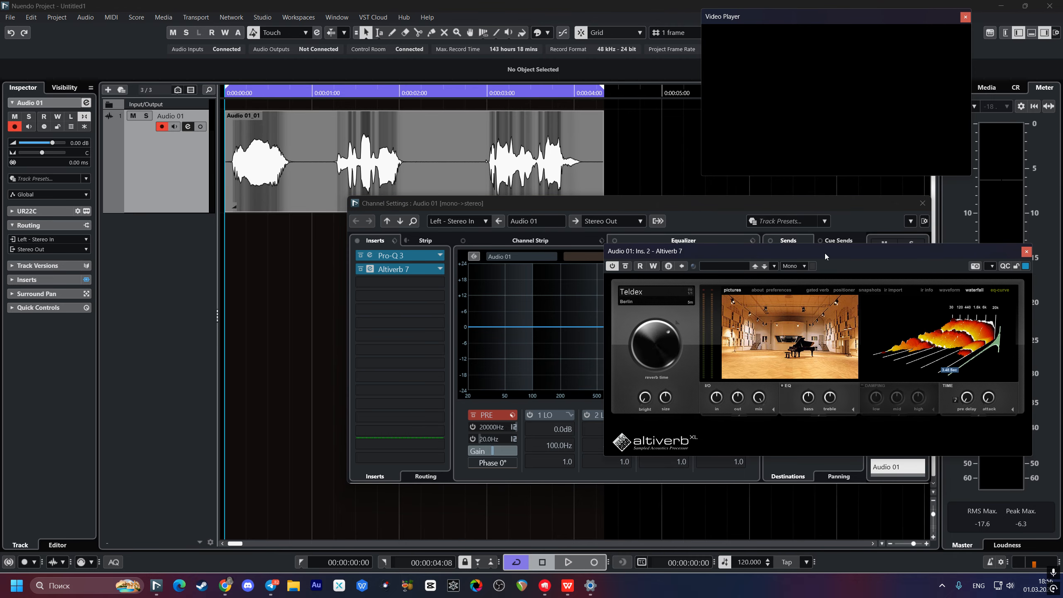
# Step: Load the POST domestic 'Basement' storage basement impulse in Altiverb 7 and start playback
pyautogui.moveTo(825, 252); pyautogui.dragTo(643, 242)
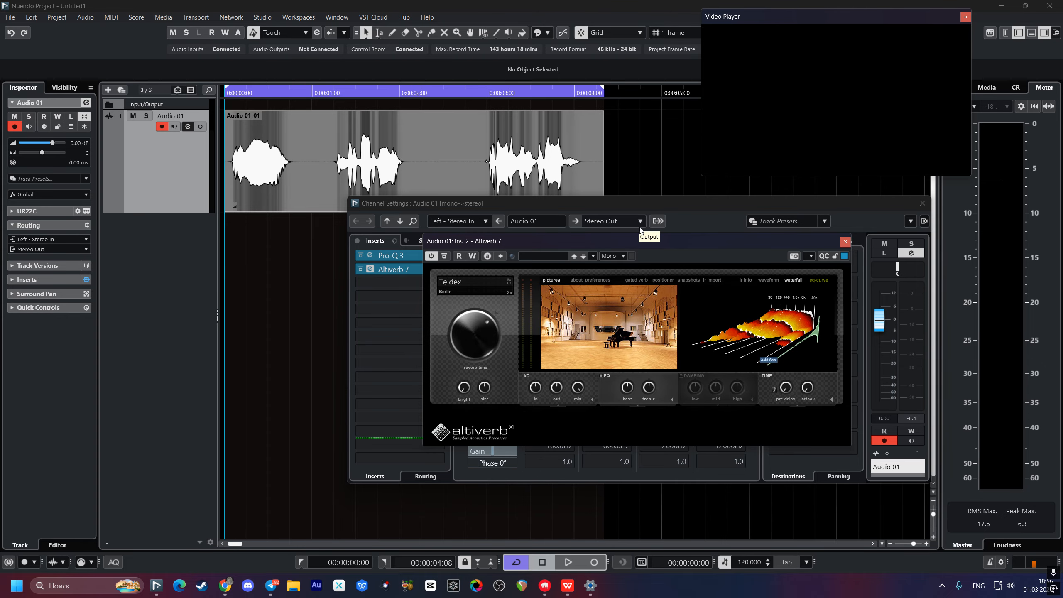
pyautogui.click(614, 307)
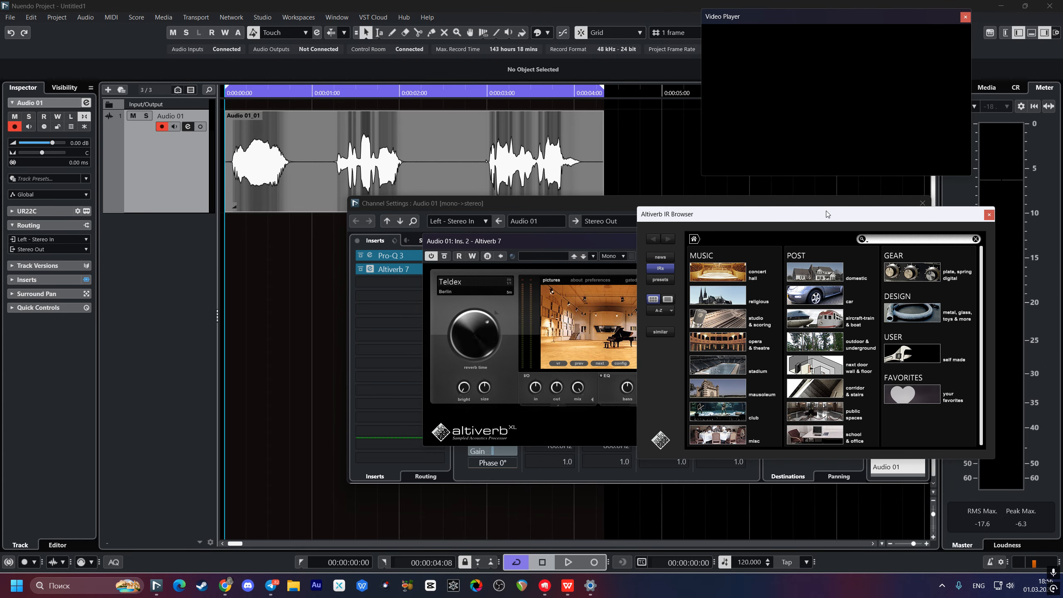
pyautogui.moveTo(826, 211); pyautogui.dragTo(544, 195)
pyautogui.click(547, 250)
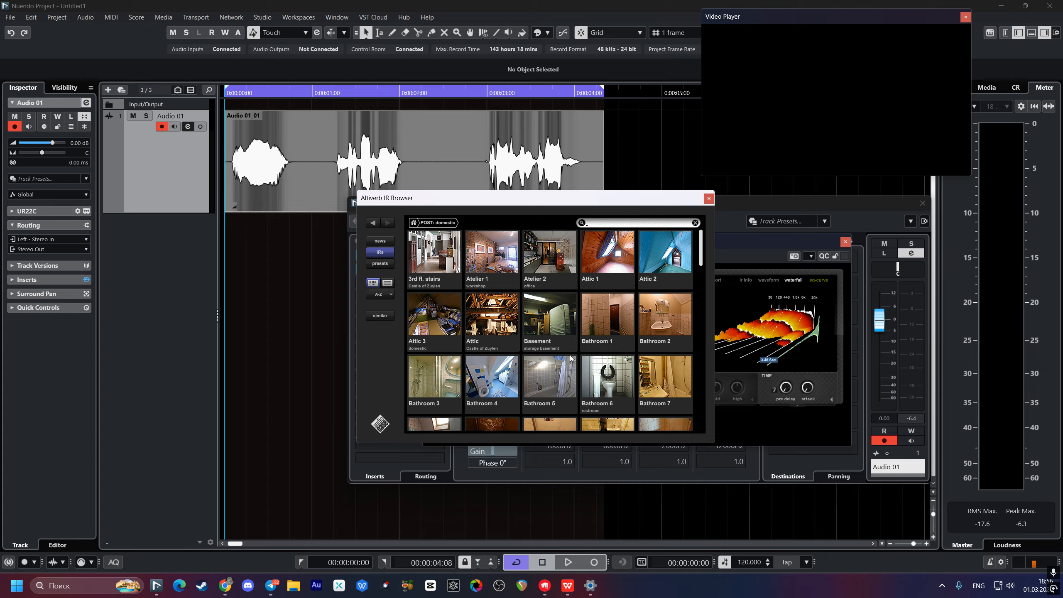
pyautogui.click(536, 318)
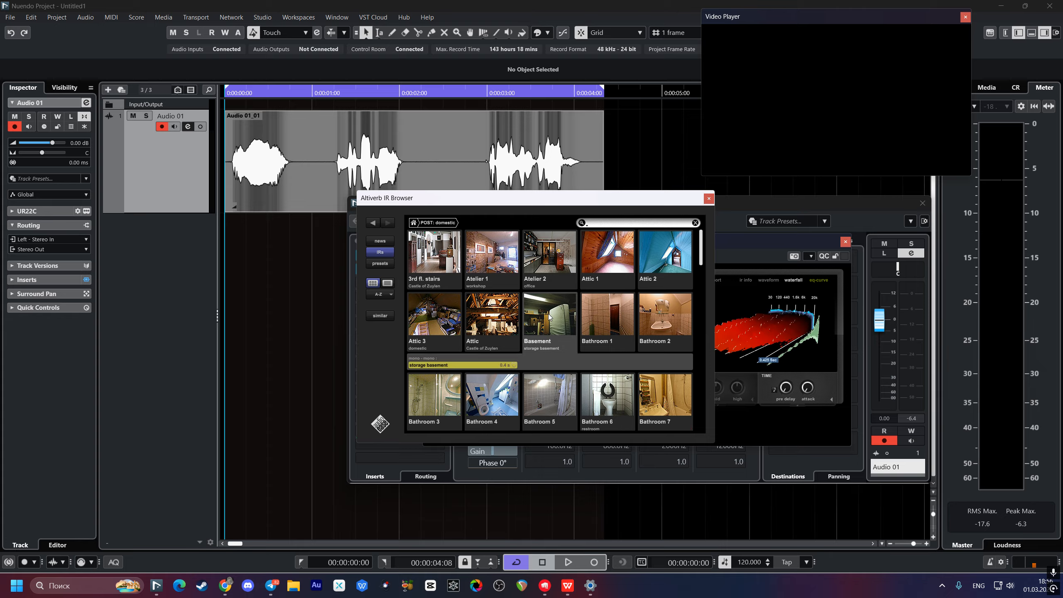
pyautogui.scroll(-3, 581, 345)
pyautogui.scroll(3, 582, 344)
pyautogui.click(708, 198)
pyautogui.press('space')
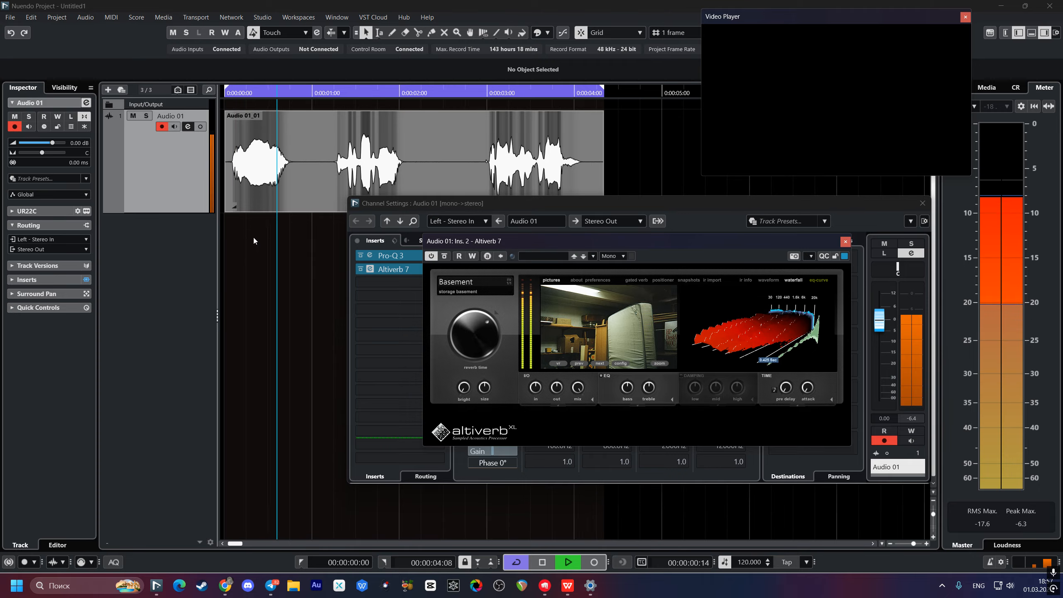
# Step: Listen to the voice through the Basement reverb, then stop playback at the project start
pyautogui.moveTo(312, 268); pyautogui.dragTo(232, 284)
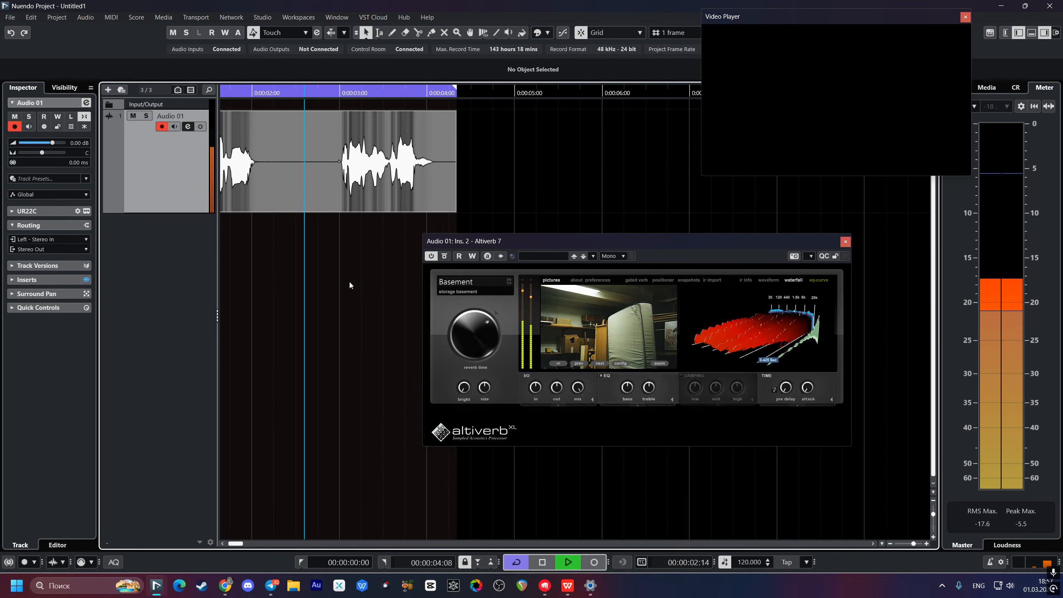
pyautogui.press('super')
pyautogui.click(411, 280)
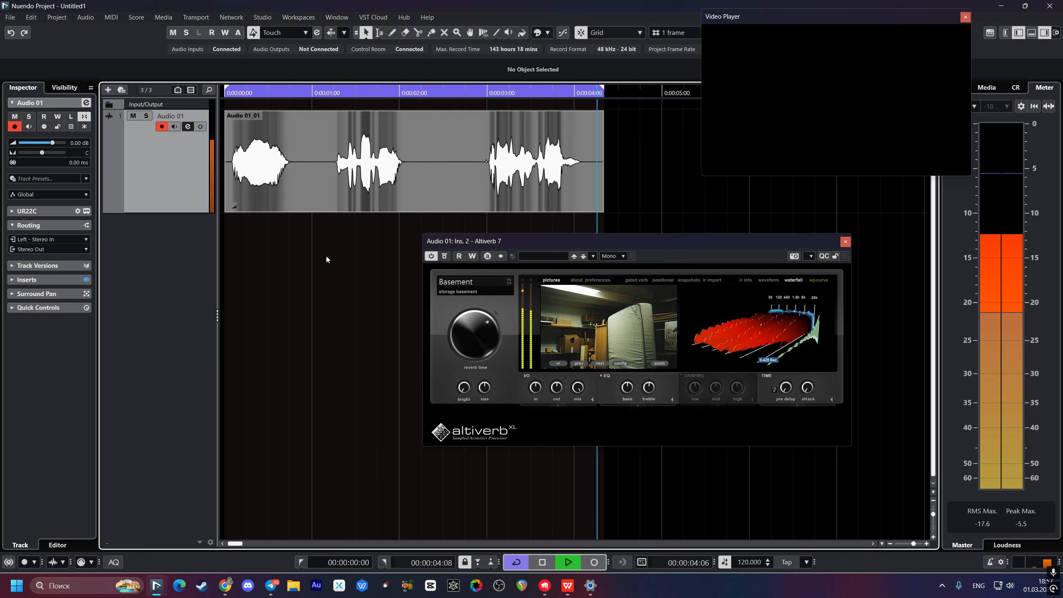
pyautogui.press('space')
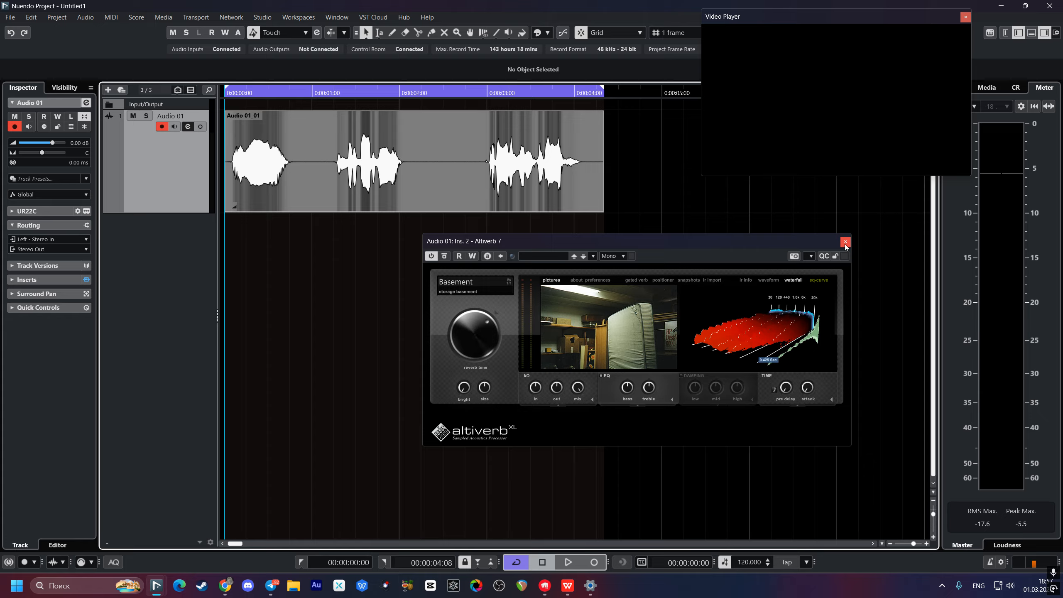
# Step: Remove Pro-Q 3 from insert slot 1 and browse Altiverb's POST 'next door wall & floor' impulses
pyautogui.click(188, 127)
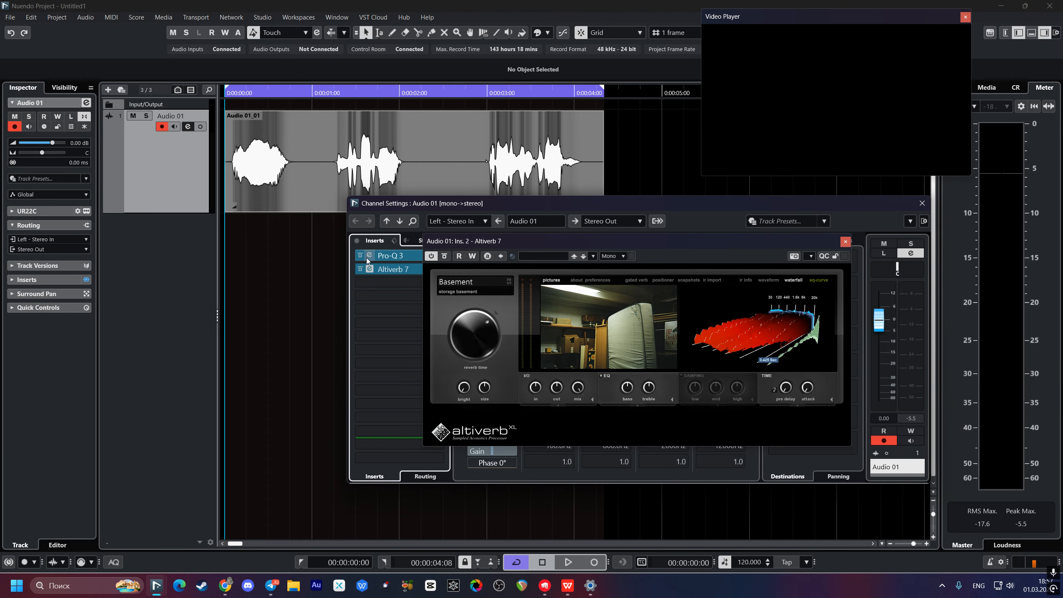
pyautogui.moveTo(379, 257); pyautogui.dragTo(390, 252)
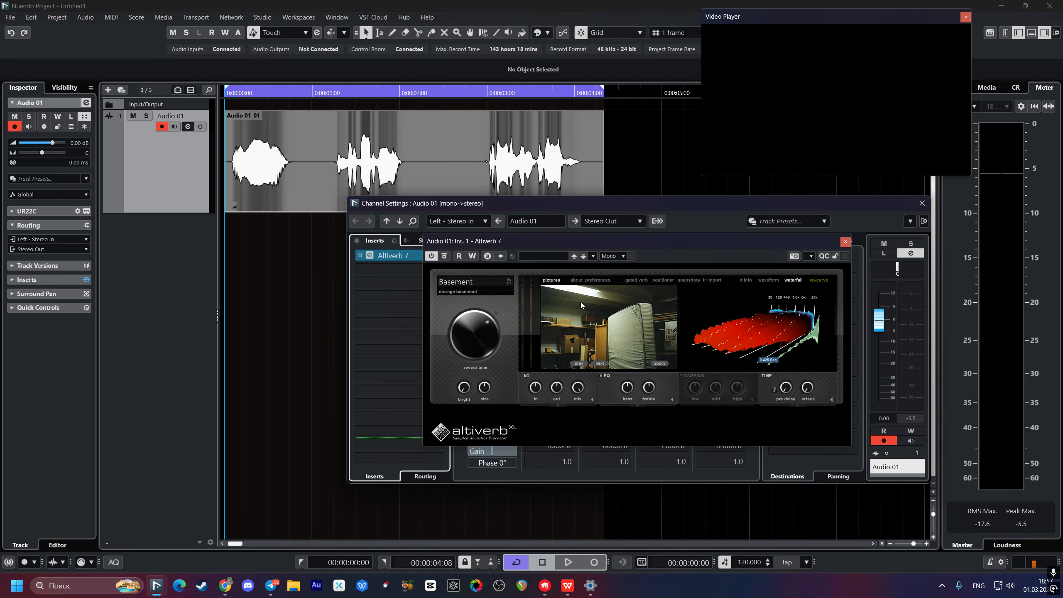
pyautogui.click(576, 329)
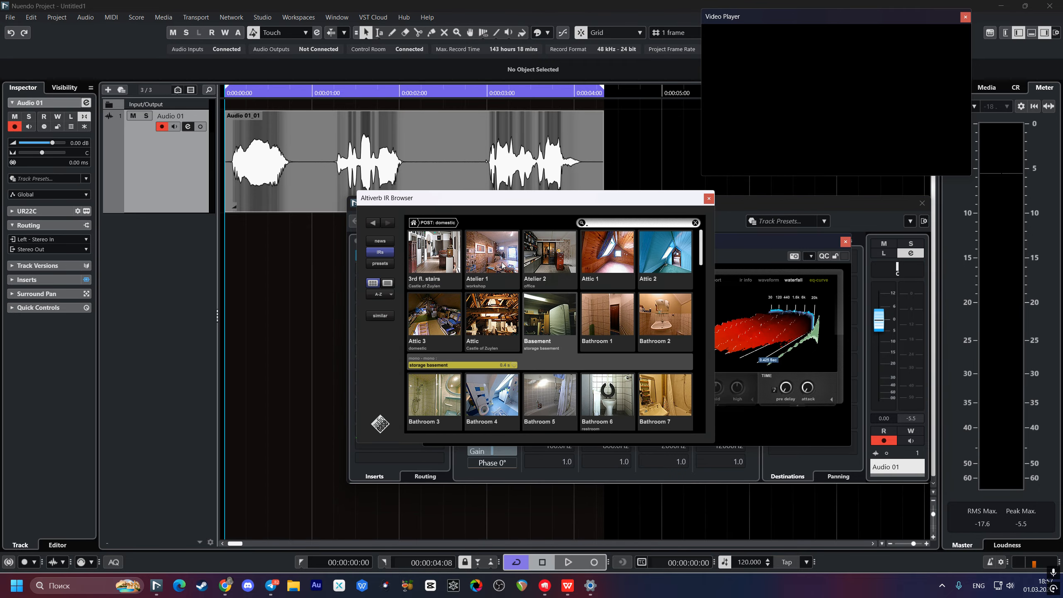
pyautogui.click(427, 225)
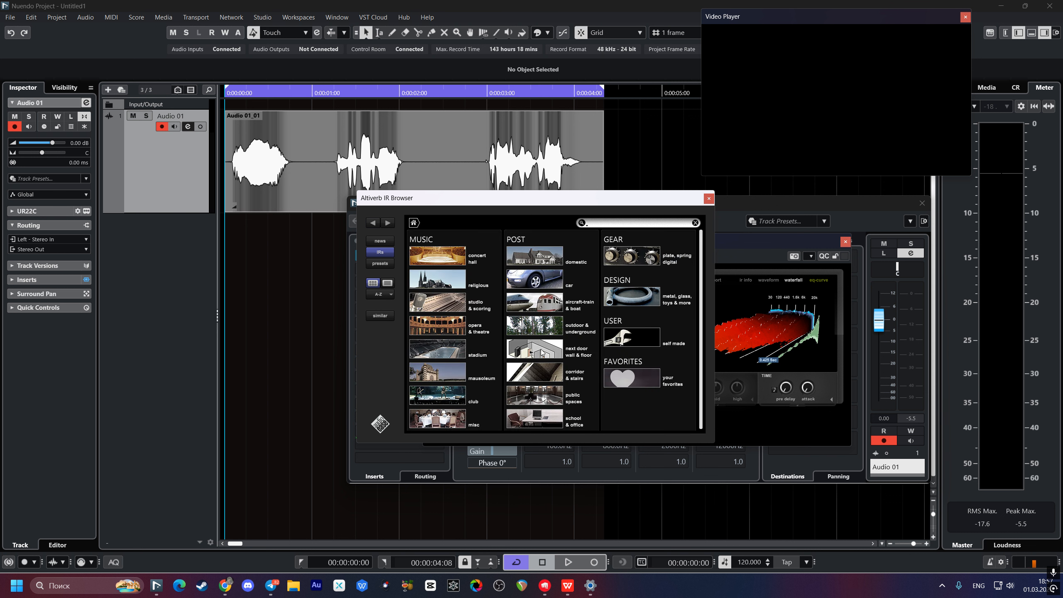
pyautogui.click(530, 354)
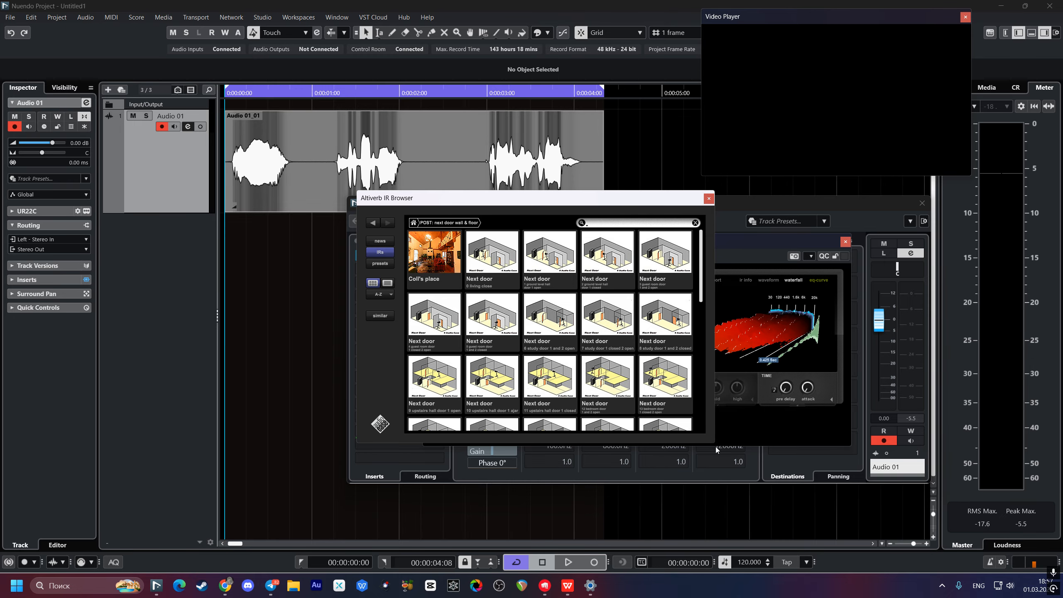
# Step: Choose the '2 ground level hall door 1 closed' impulse in the enlarged browser
pyautogui.moveTo(715, 443); pyautogui.dragTo(921, 541)
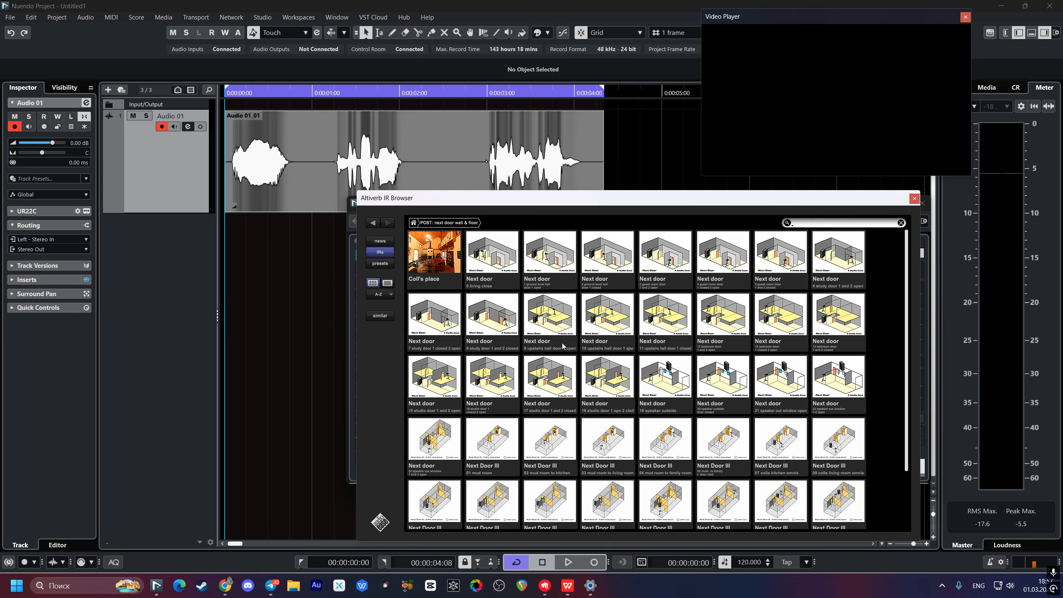
pyautogui.scroll(-1, 619, 354)
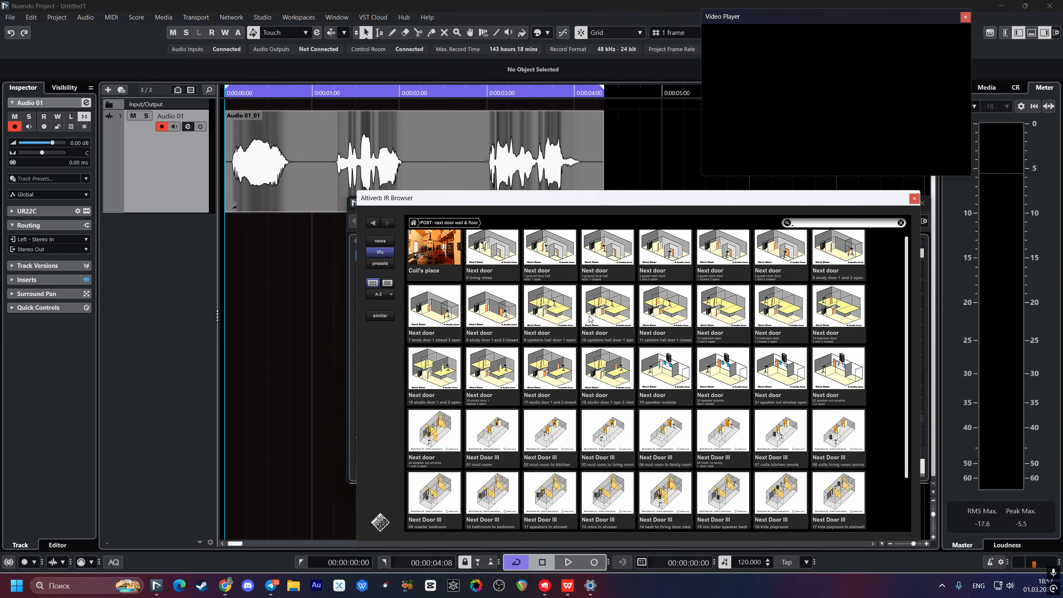
pyautogui.scroll(1, 574, 364)
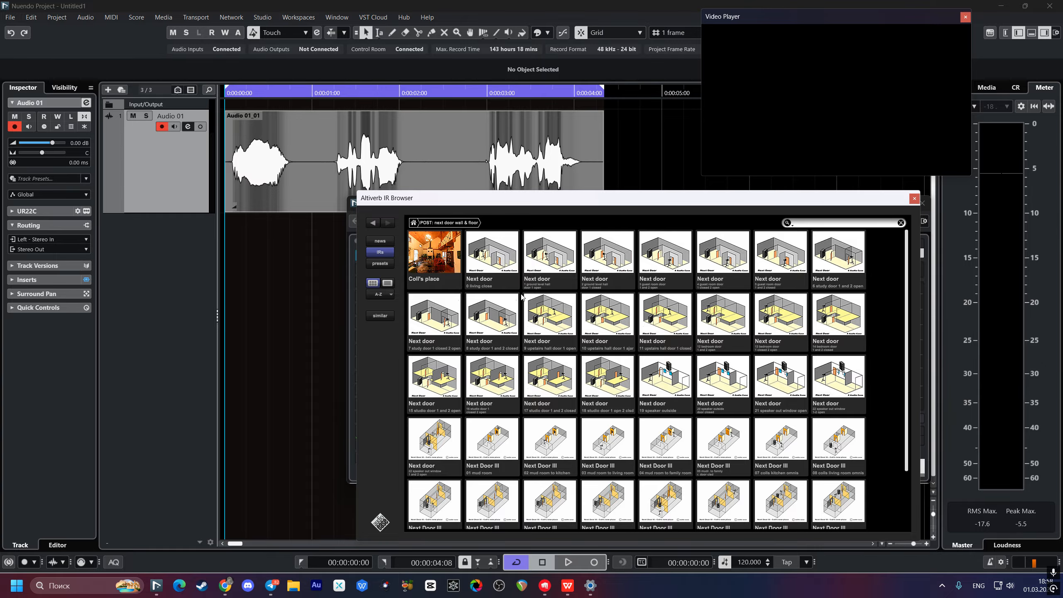
pyautogui.moveTo(595, 205); pyautogui.dragTo(486, 162)
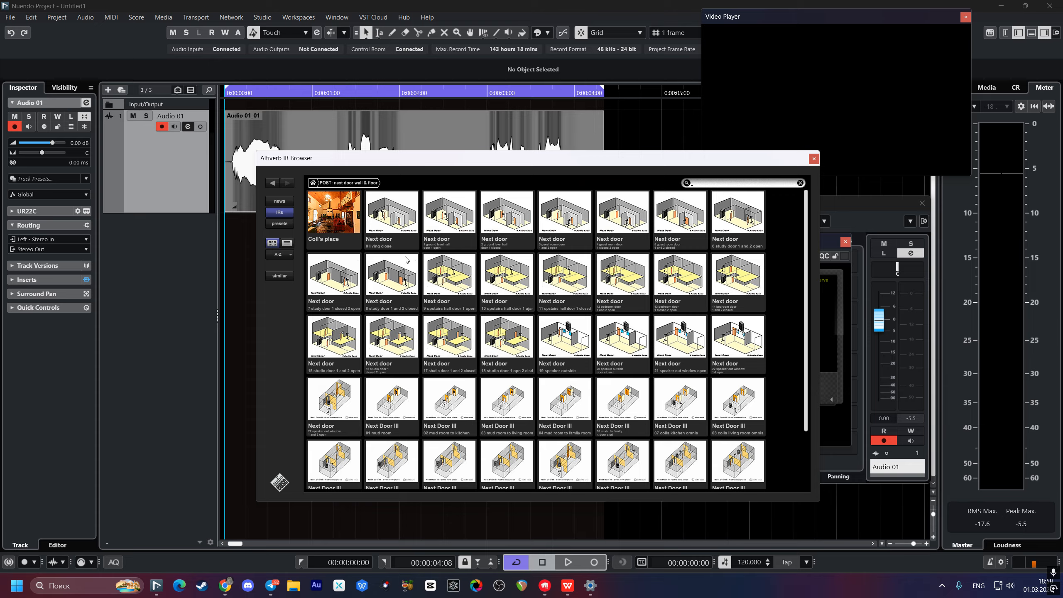
pyautogui.click(512, 223)
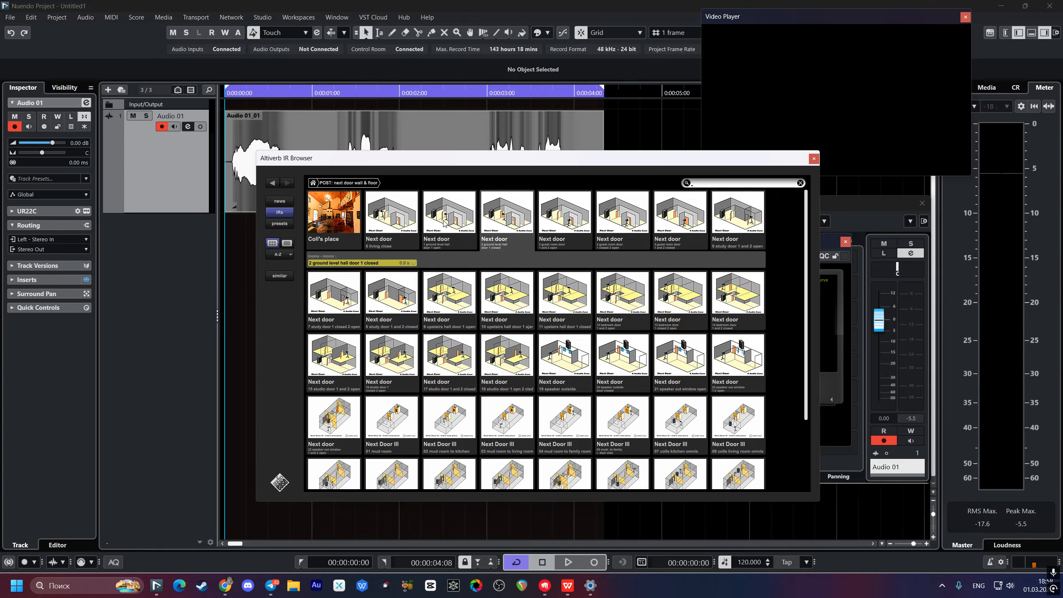
# Step: Close the impulse browser and audition the voice with the new hall door room
pyautogui.click(813, 159)
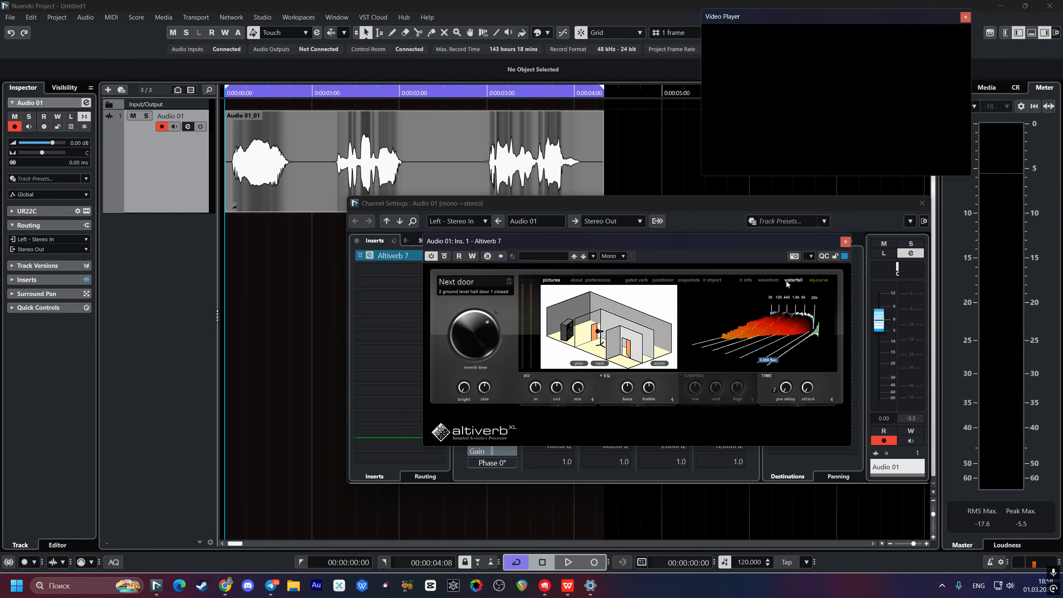
pyautogui.click(229, 246)
pyautogui.press('space')
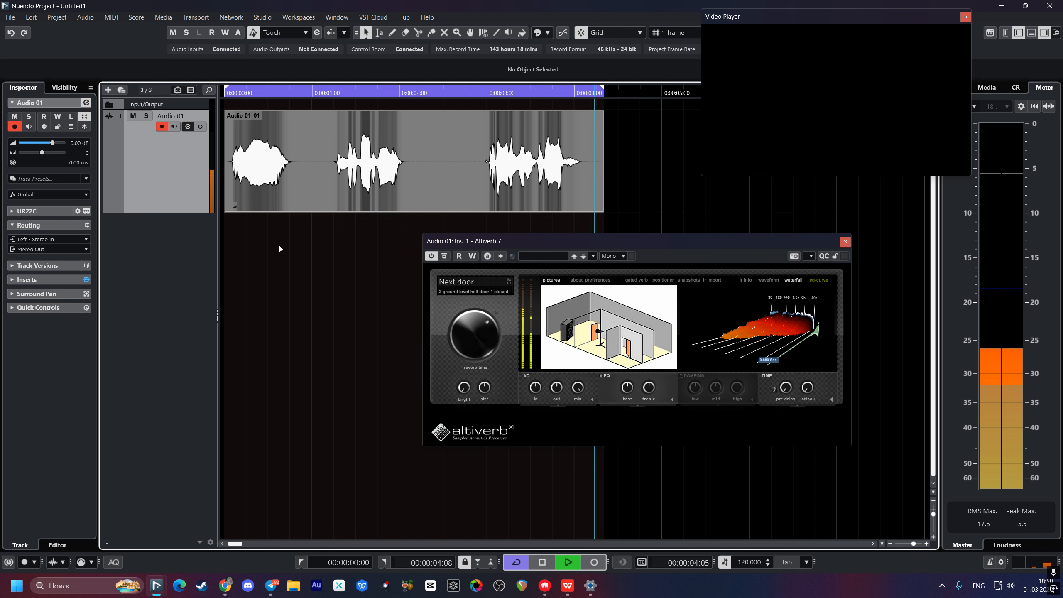
pyautogui.press('space')
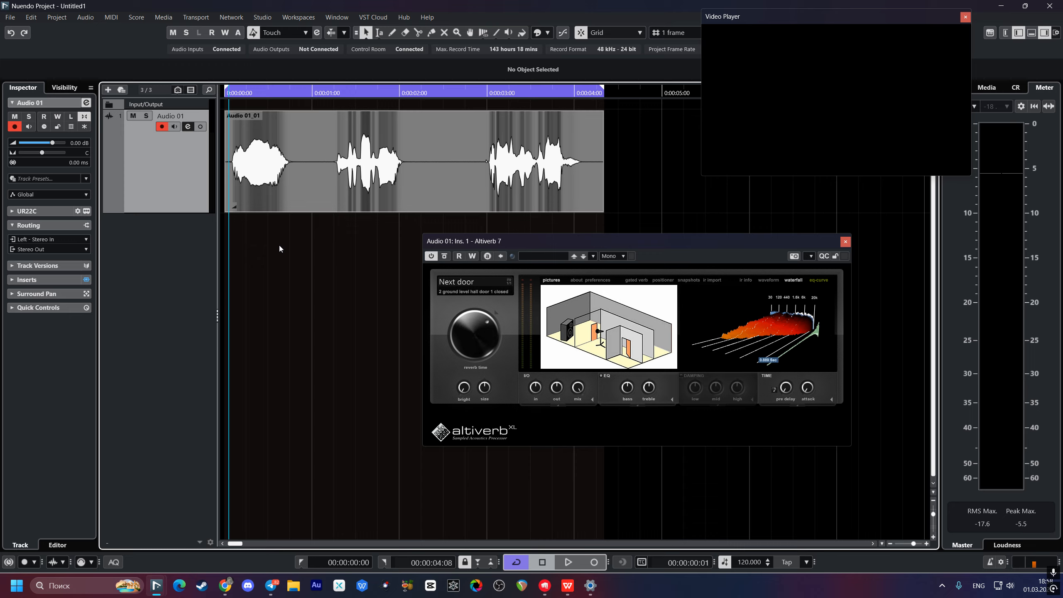
# Step: Reduce Altiverb's room Size to 87% and replay from the start to compare
pyautogui.click(581, 389)
pyautogui.moveTo(484, 386)
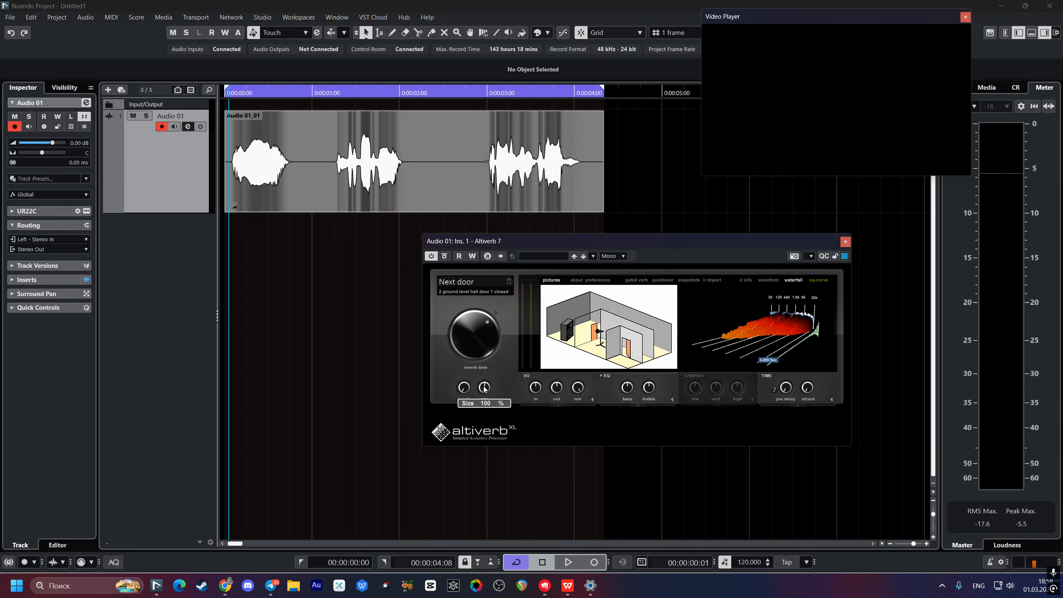
pyautogui.moveTo(485, 387); pyautogui.dragTo(483, 421)
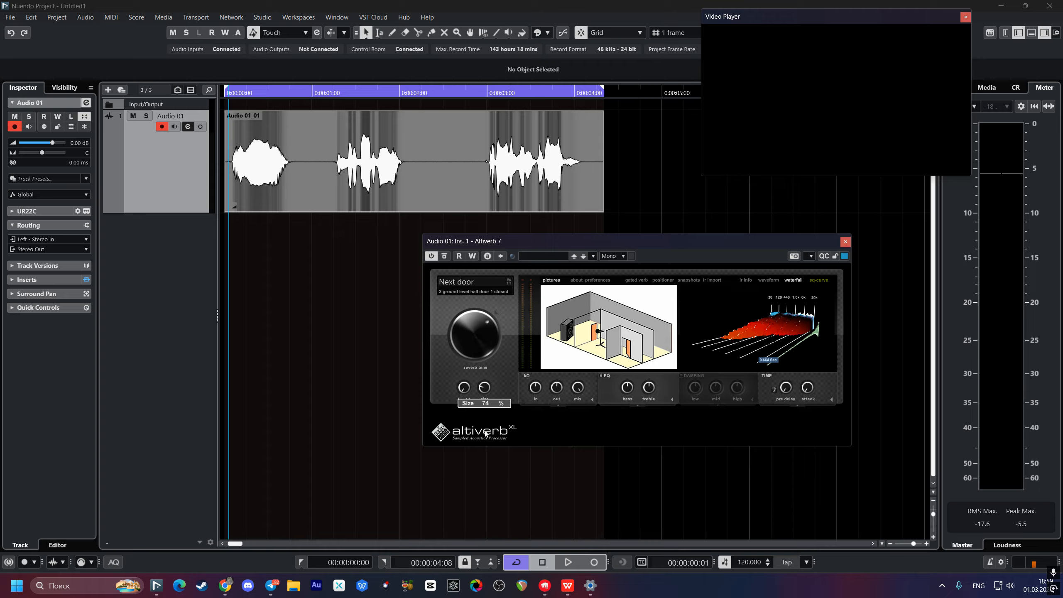
pyautogui.click(228, 245)
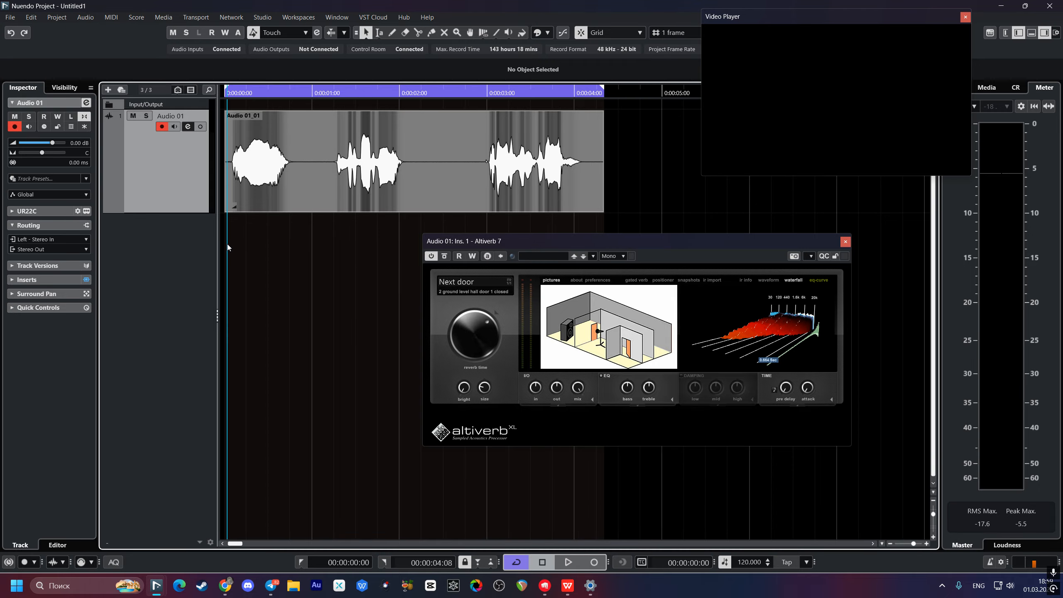
pyautogui.press('space')
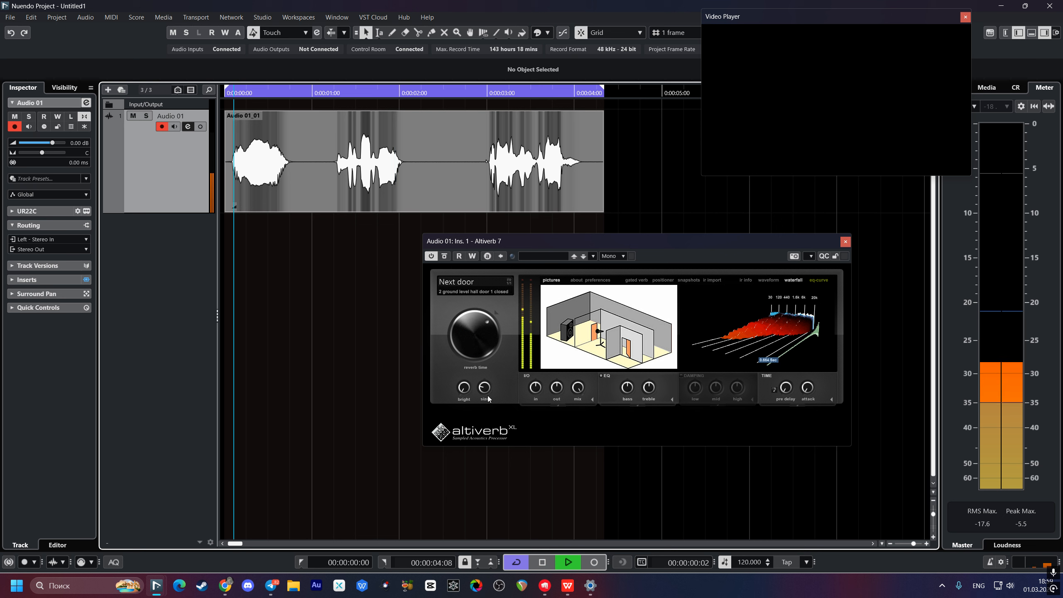
pyautogui.press('space')
# Step: Lower the Size further to 71%, audition it, and close the Altiverb window
pyautogui.moveTo(485, 388); pyautogui.dragTo(483, 395)
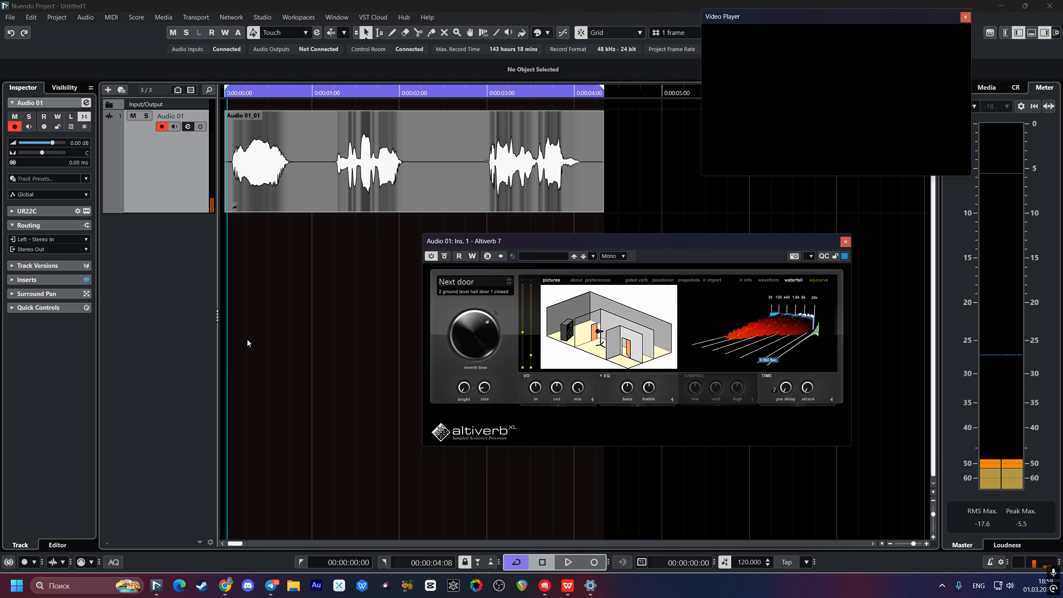
pyautogui.press('space')
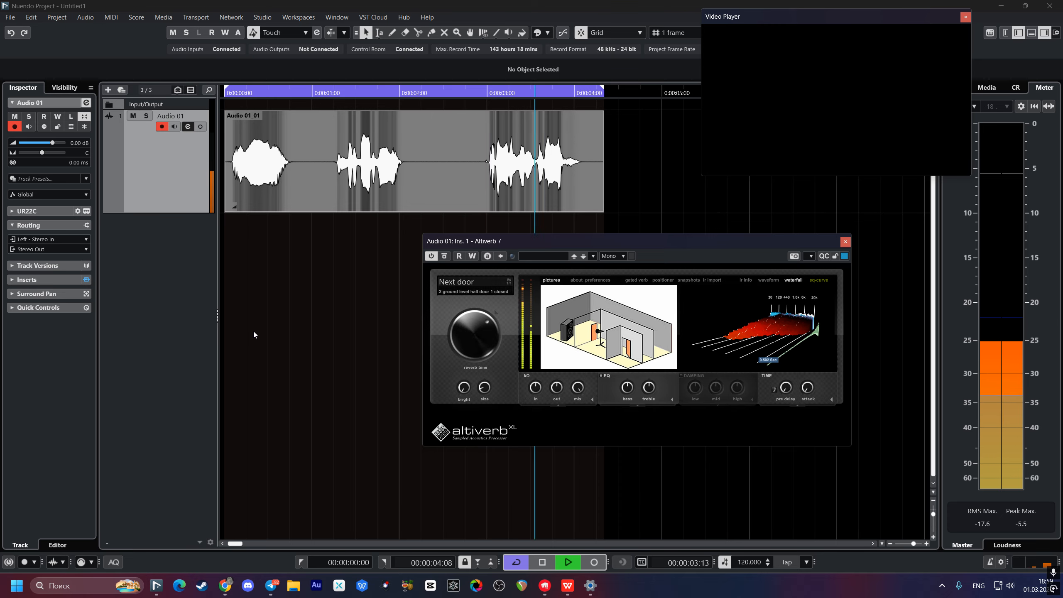
pyautogui.press('space')
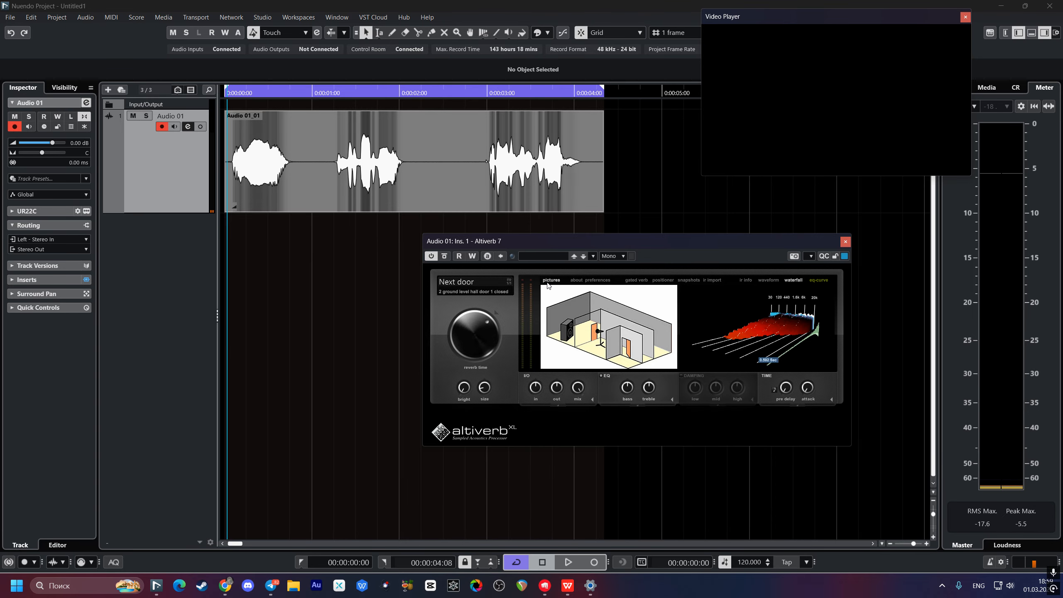
pyautogui.click(845, 242)
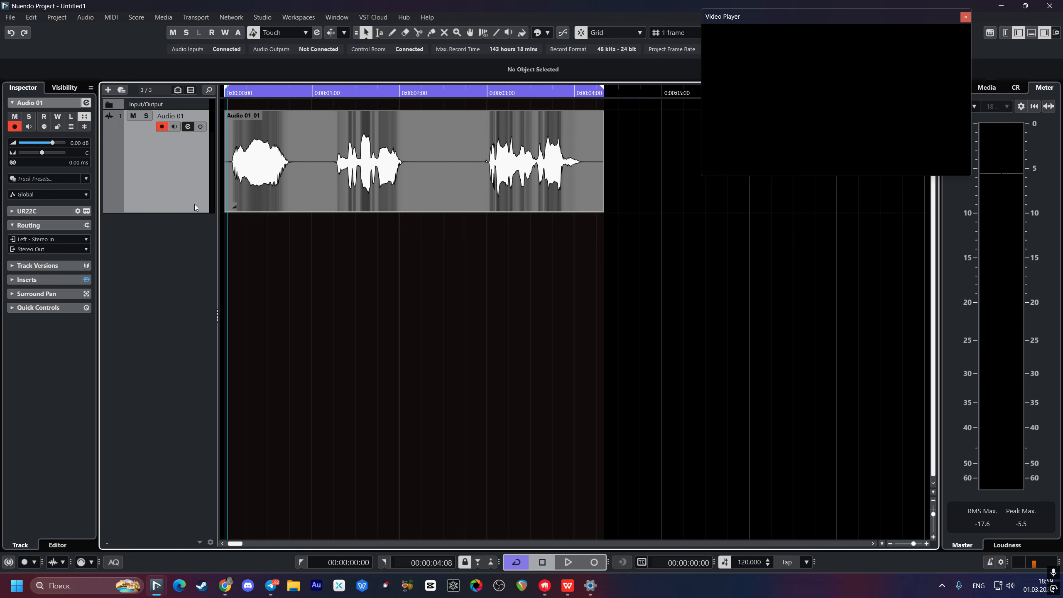
# Step: Move Altiverb 7 out of Audio 01's first insert, load Pro-Q 3 there, and open its editor
pyautogui.doubleClick(179, 186)
pyautogui.moveTo(402, 257); pyautogui.dragTo(508, 209)
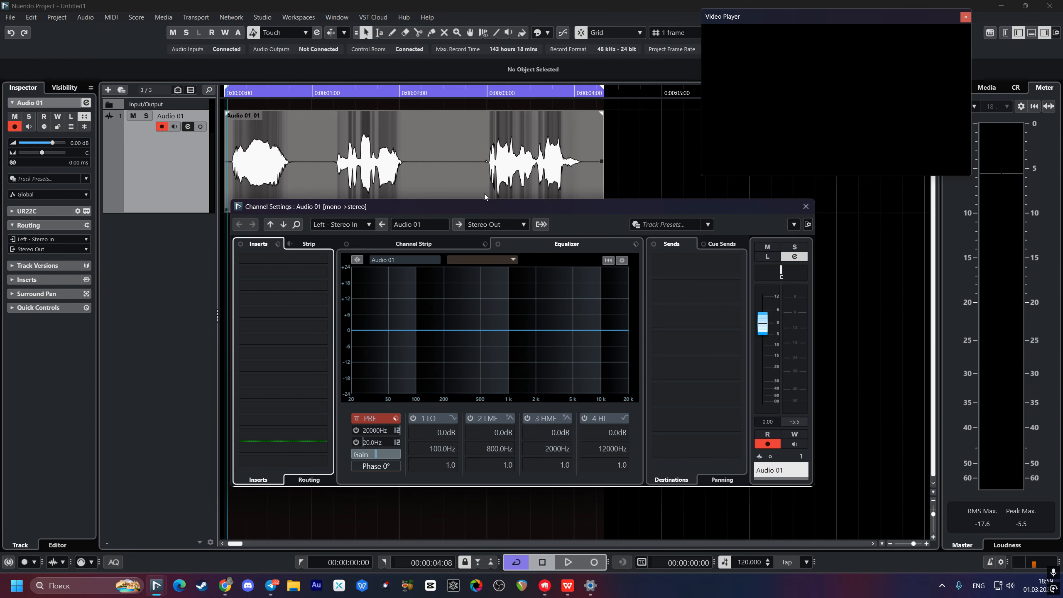
pyautogui.click(254, 260)
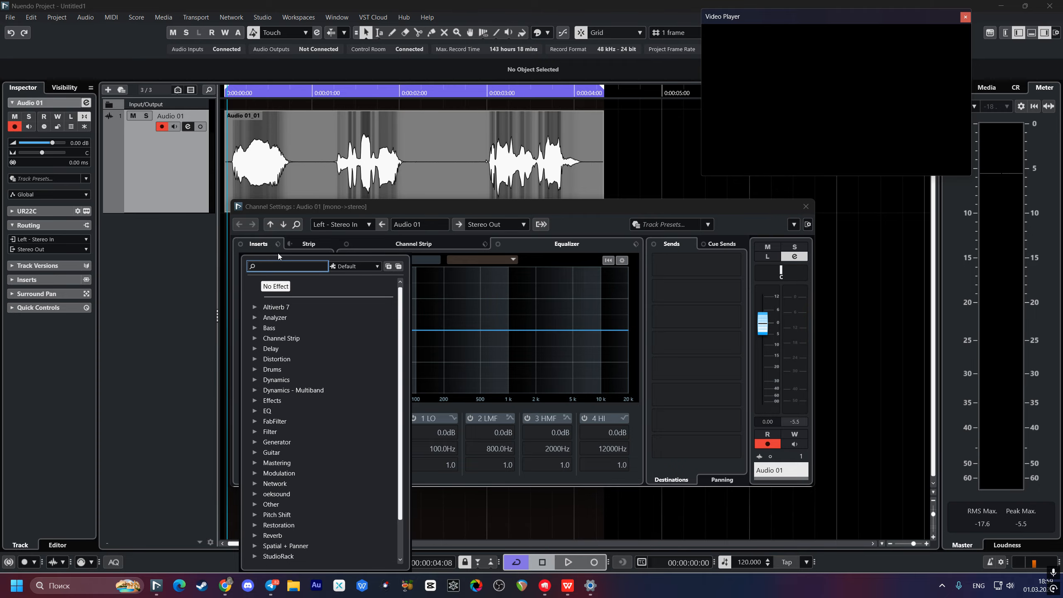
pyautogui.write('pRO')
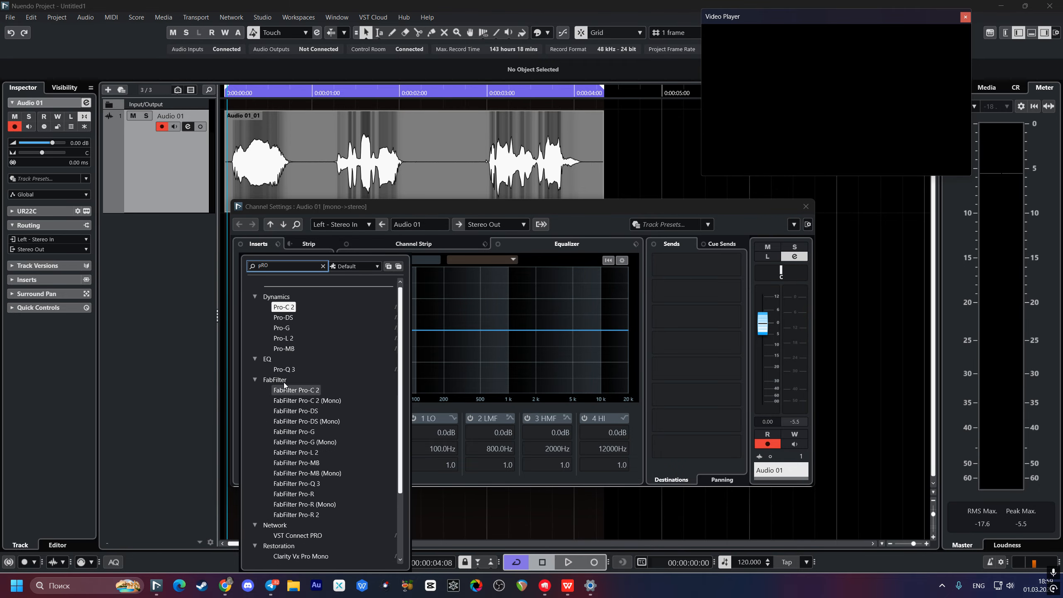
pyautogui.click(284, 369)
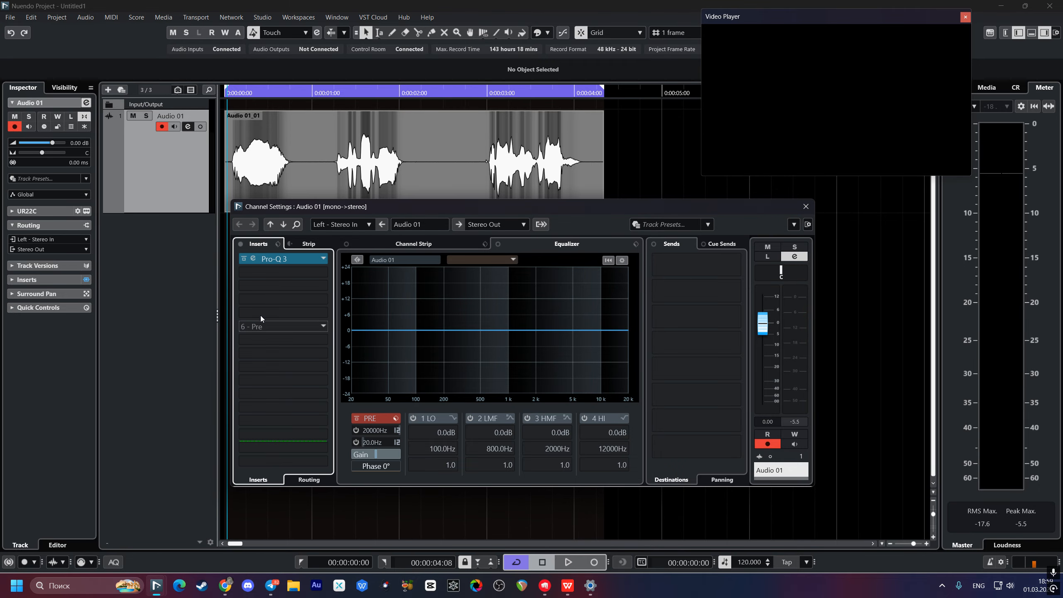
pyautogui.click(253, 259)
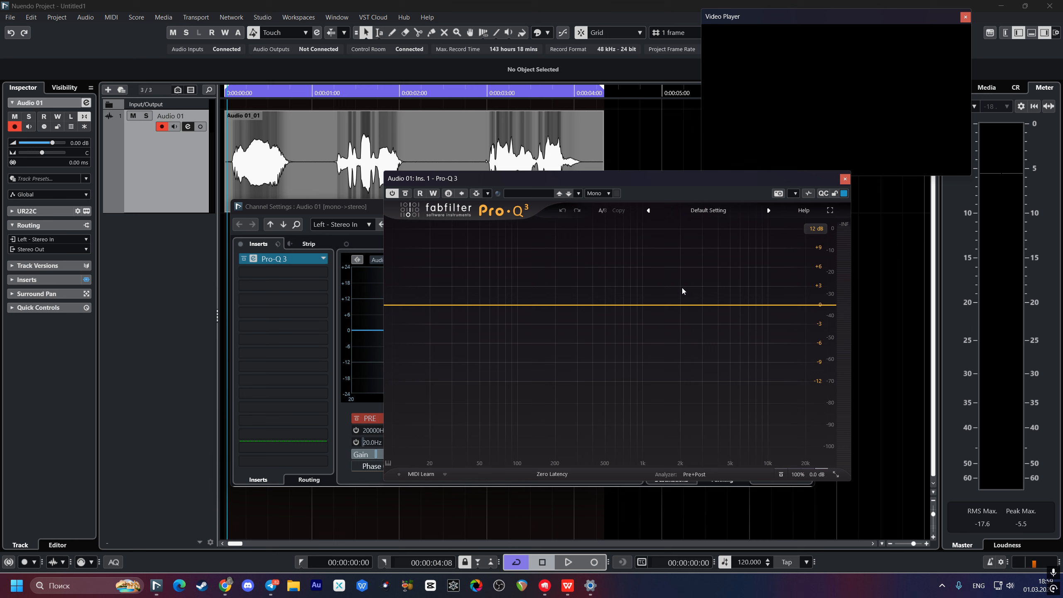
# Step: Add a high-cut band and set it to about 2.2 kHz while listening
pyautogui.click(819, 305)
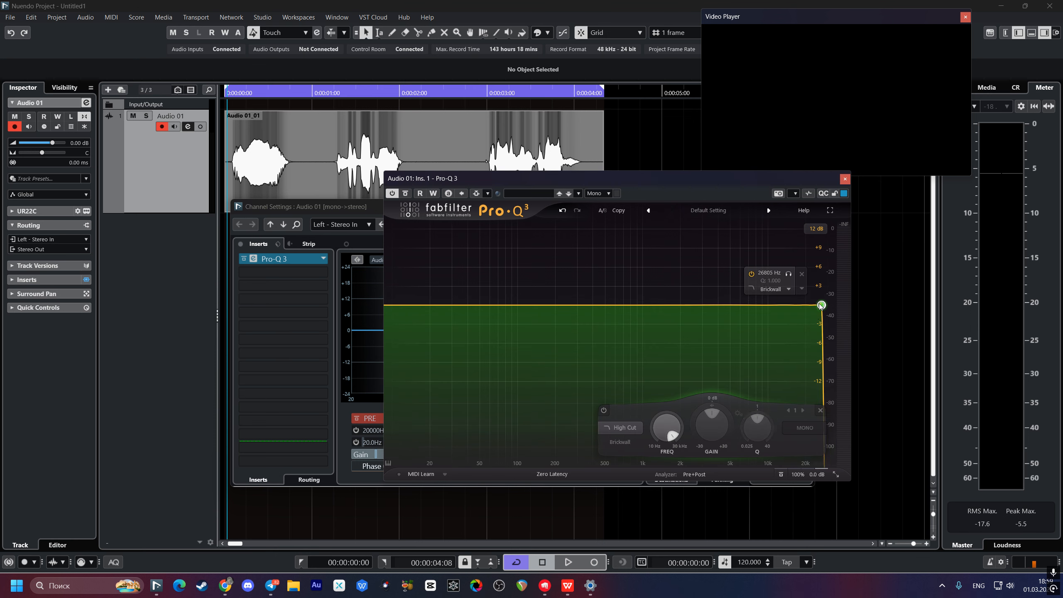
pyautogui.moveTo(821, 304); pyautogui.dragTo(688, 306)
pyautogui.press('space')
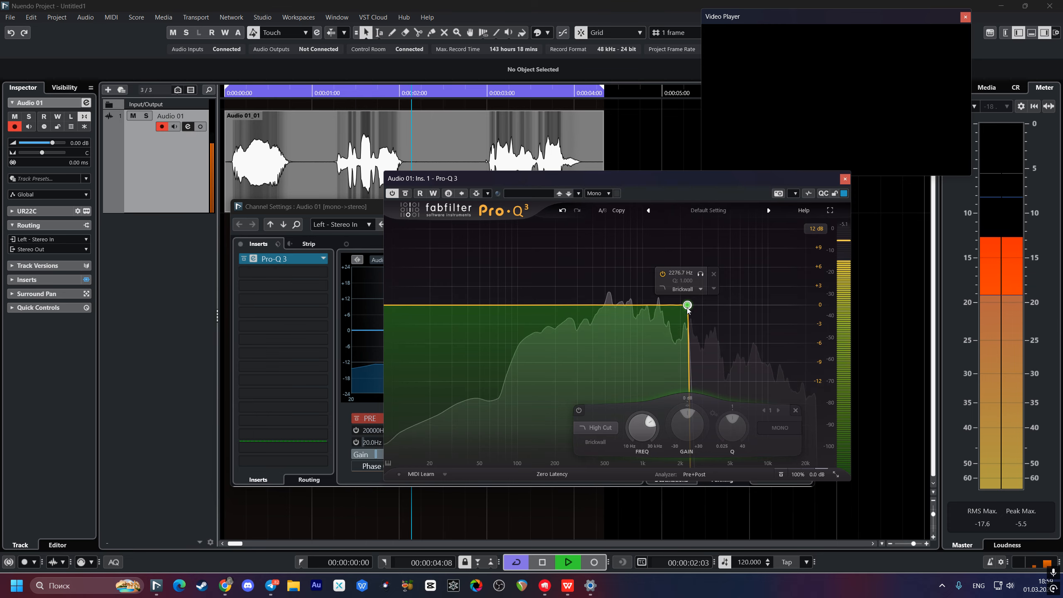
pyautogui.moveTo(687, 311); pyautogui.dragTo(650, 313)
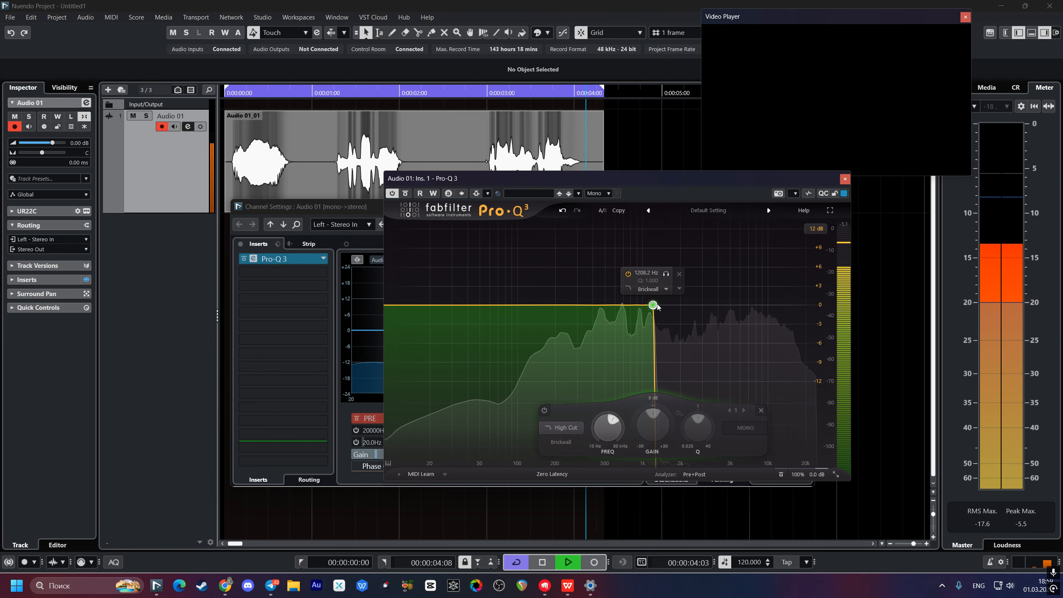
pyautogui.moveTo(653, 305); pyautogui.dragTo(685, 305)
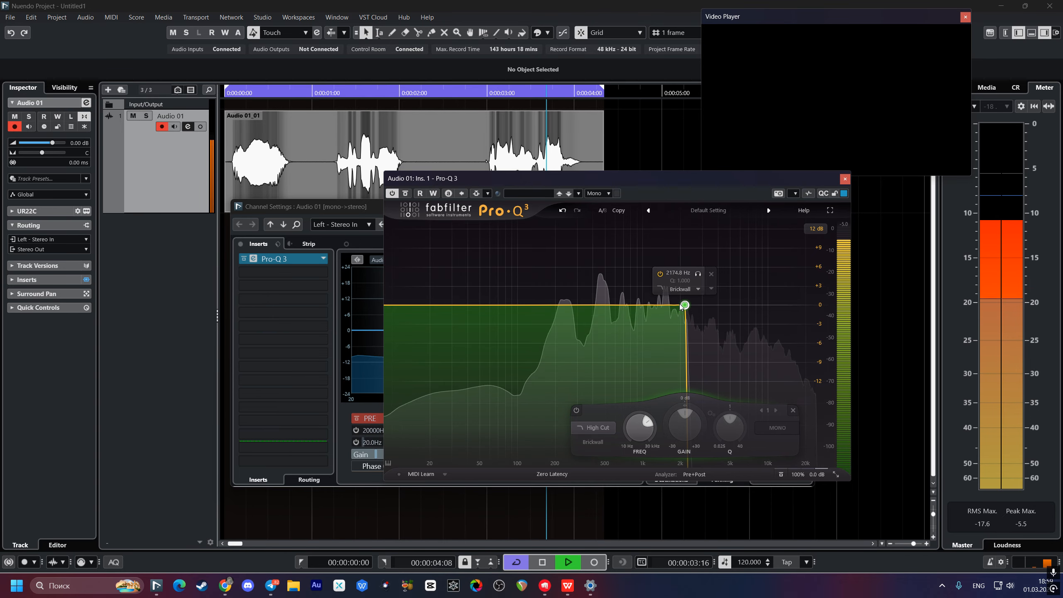
pyautogui.press('space')
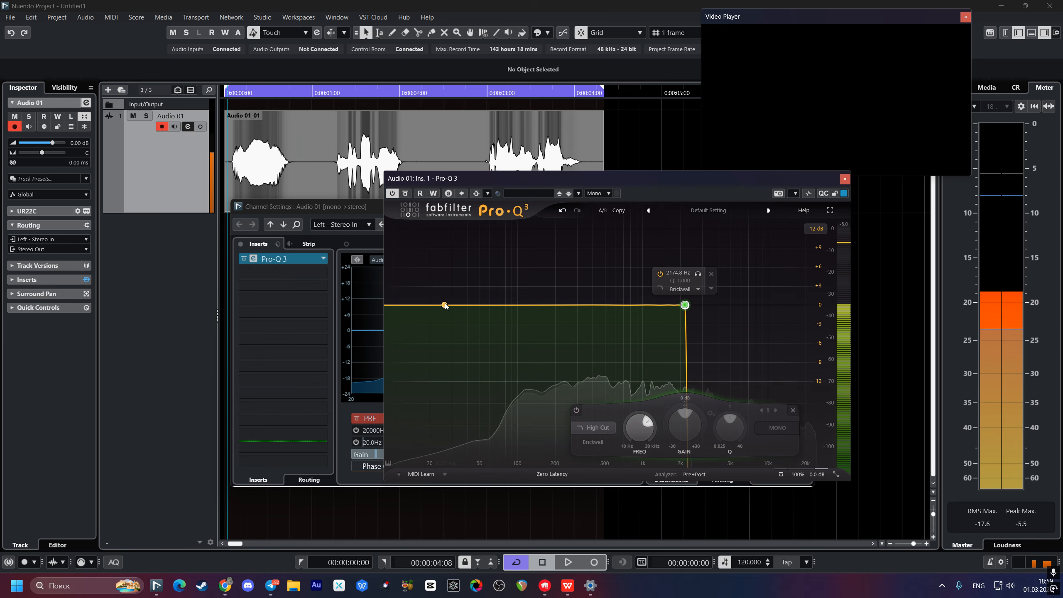
# Step: Add a bell band dipped about -5 dB around 1.1 kHz and audition it
pyautogui.moveTo(645, 305); pyautogui.dragTo(648, 340)
pyautogui.press('space')
pyautogui.scroll(-4, 649, 326)
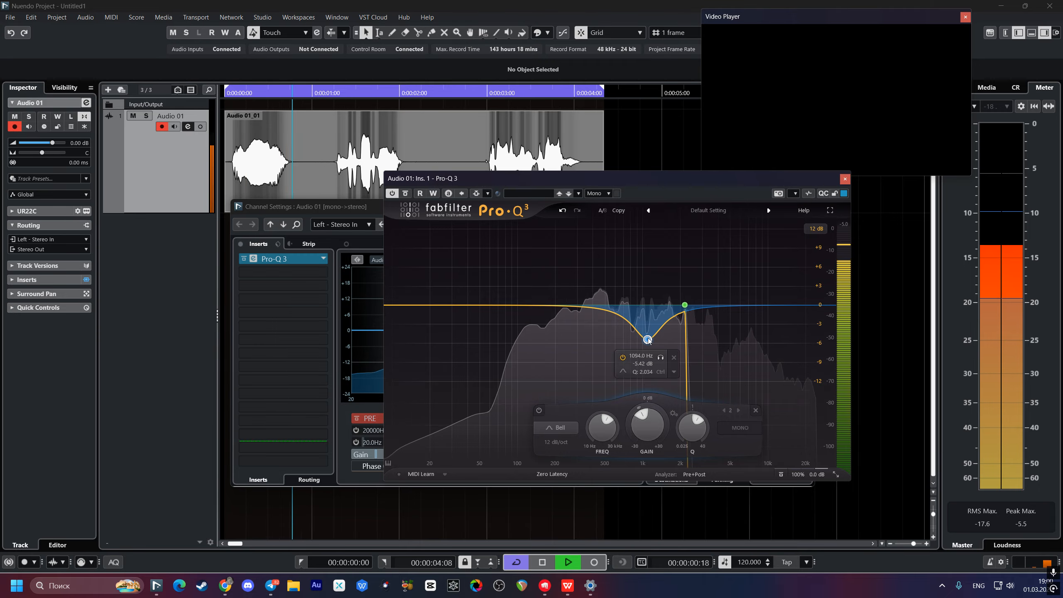
# Step: Move the bell dip to 1145 Hz at -4.11 dB and add a low cut near 50 Hz
pyautogui.moveTo(648, 339); pyautogui.dragTo(650, 331)
pyautogui.press('space')
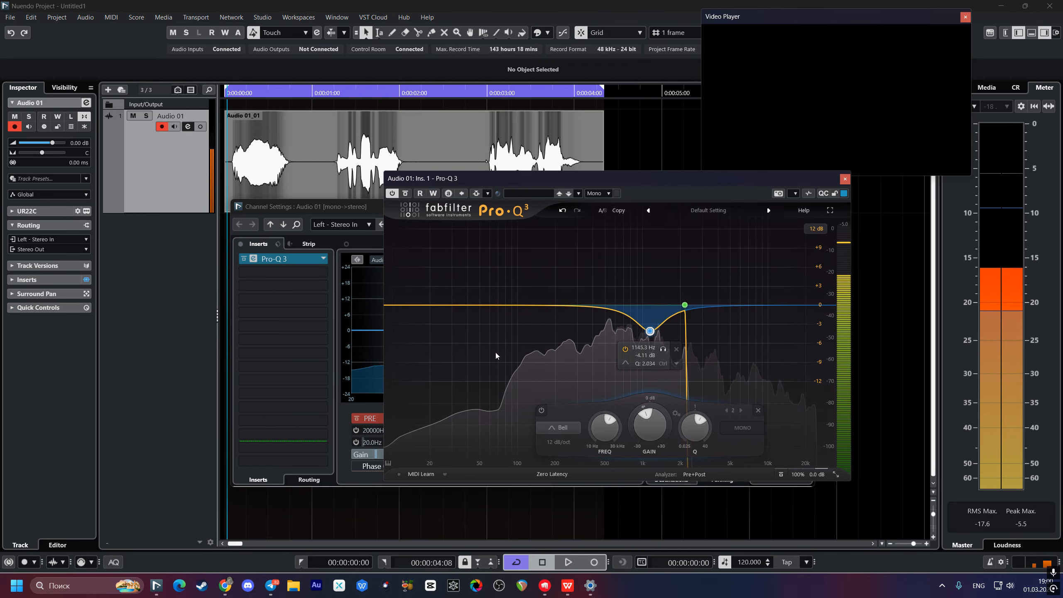
pyautogui.click(400, 304)
pyautogui.moveTo(401, 309); pyautogui.dragTo(473, 313)
pyautogui.press('space')
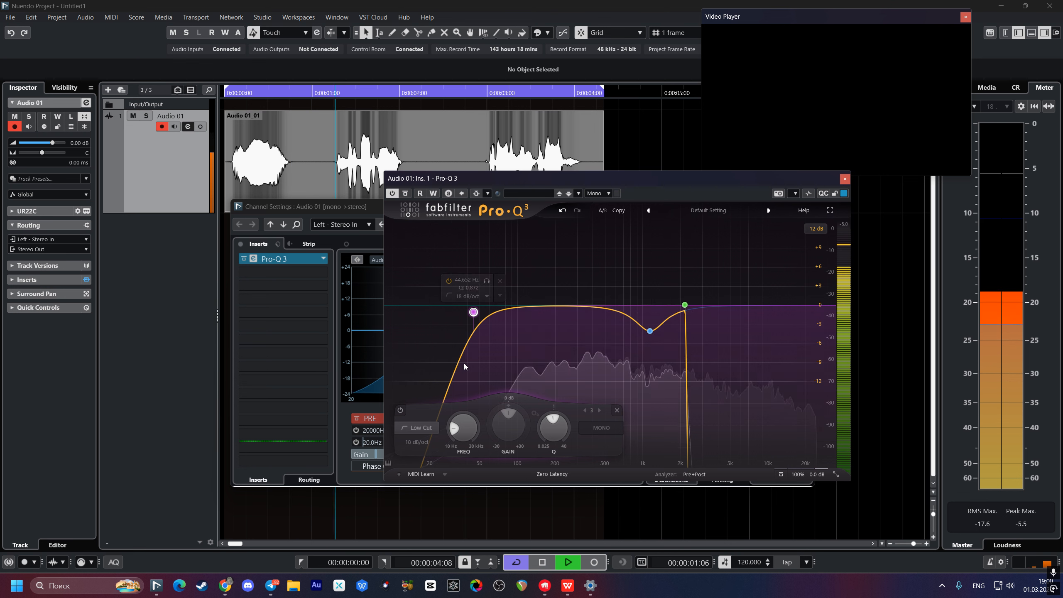
pyautogui.moveTo(474, 314); pyautogui.dragTo(479, 314)
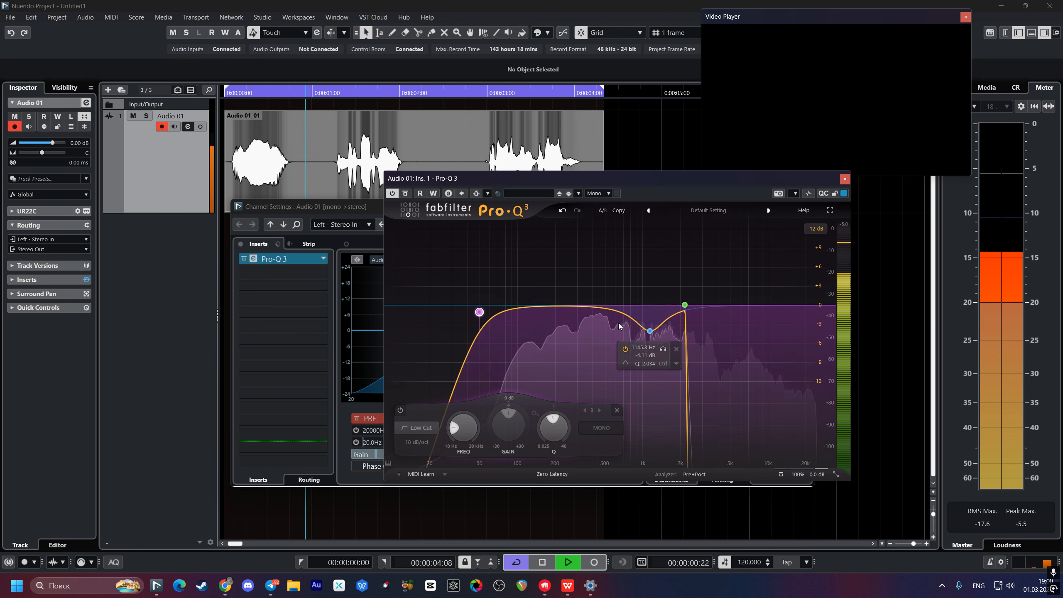
pyautogui.press('space')
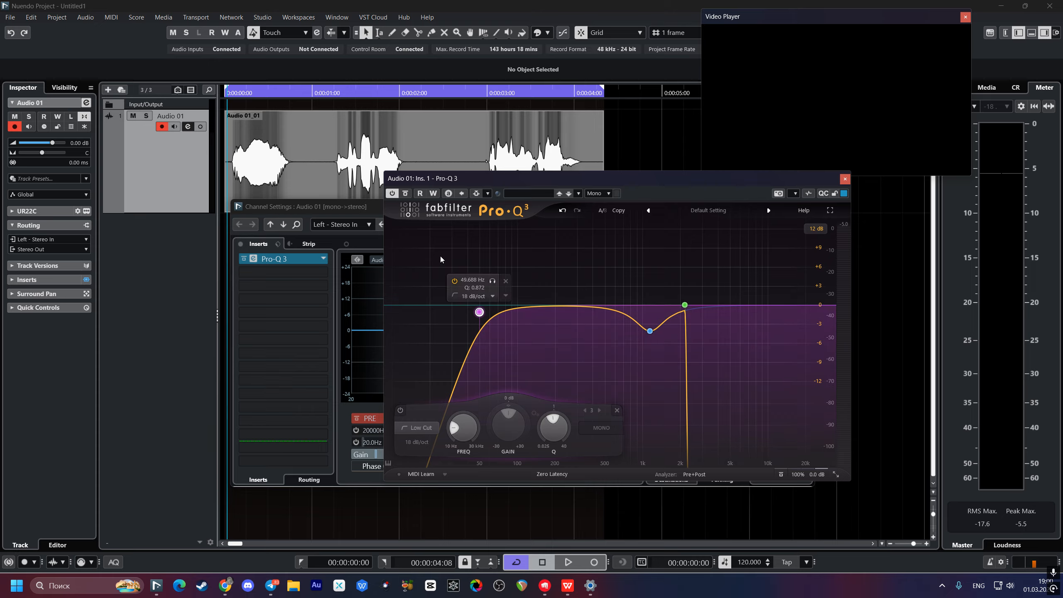
# Step: Delete the low-cut and bell bands and raise the high cut to about 20 kHz
pyautogui.click(506, 281)
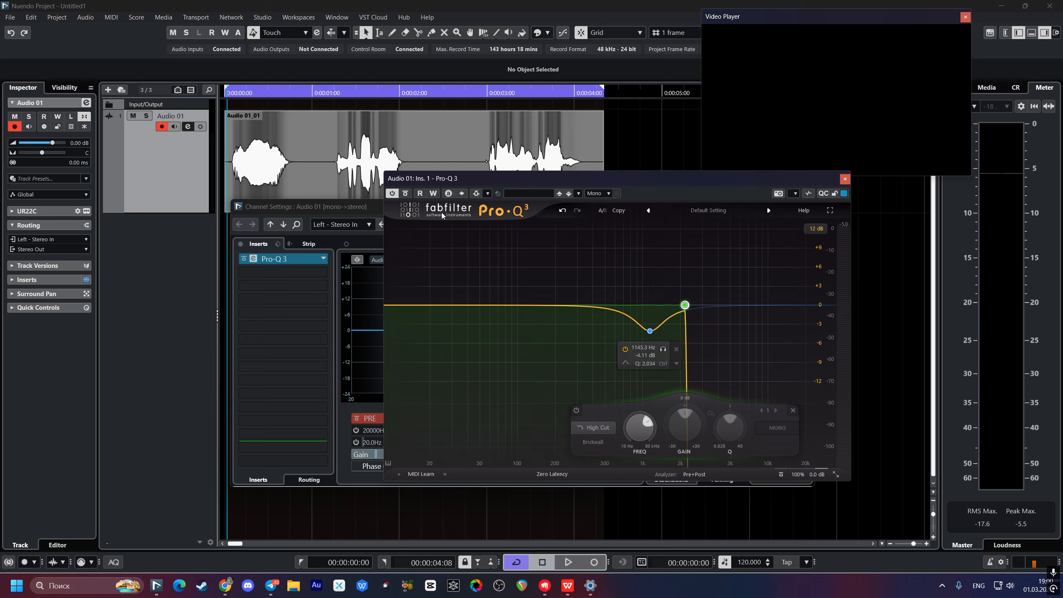
pyautogui.click(408, 305)
pyautogui.click(445, 274)
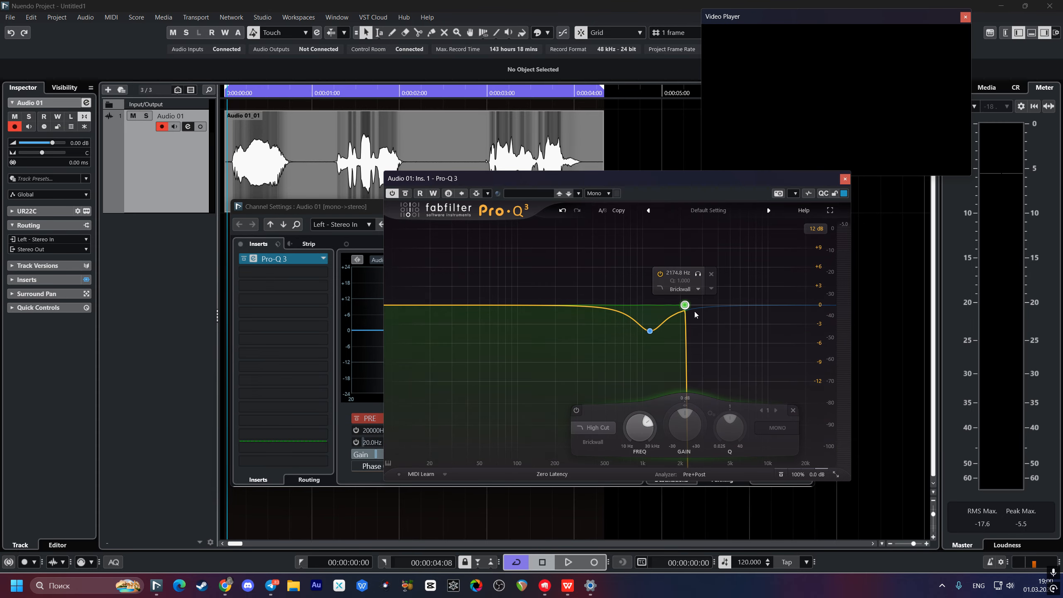
pyautogui.click(676, 350)
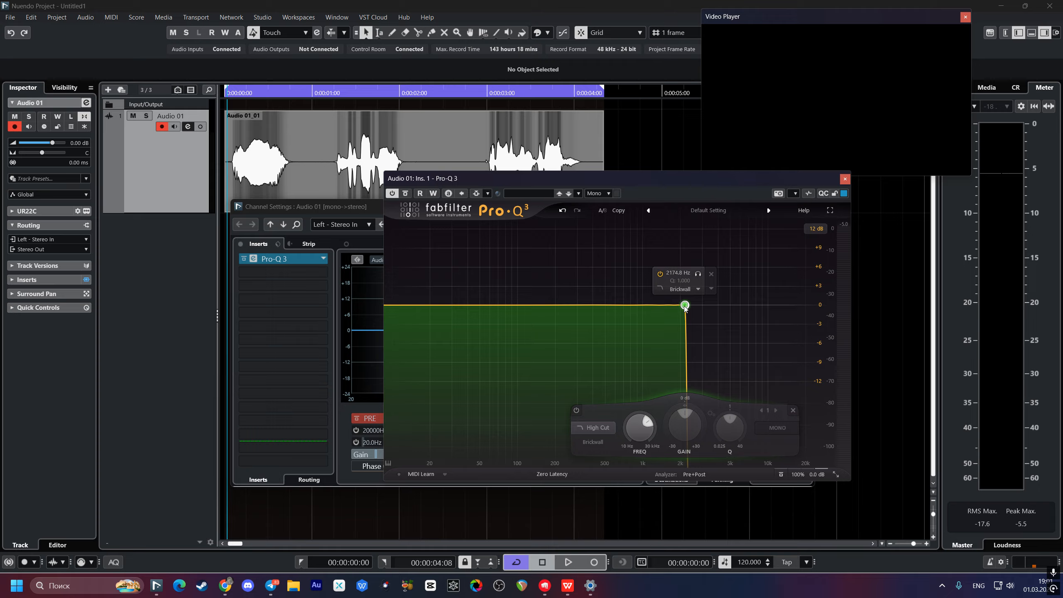
pyautogui.moveTo(685, 305); pyautogui.dragTo(806, 304)
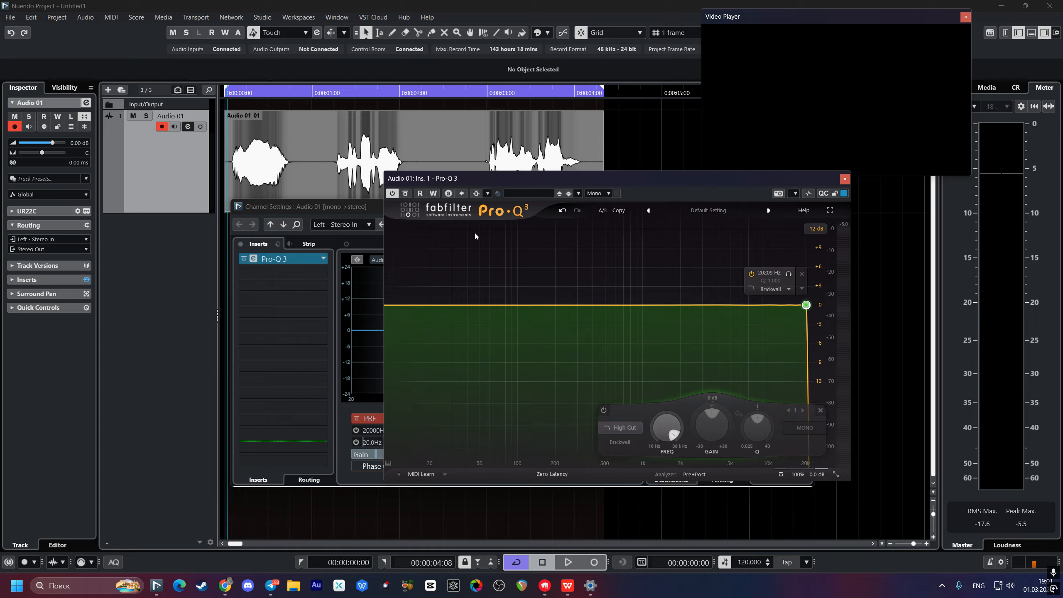
# Step: Enable Pro-Q 3 read/write automation, record a high-cut sweep during playback, and replay it
pyautogui.click(421, 193)
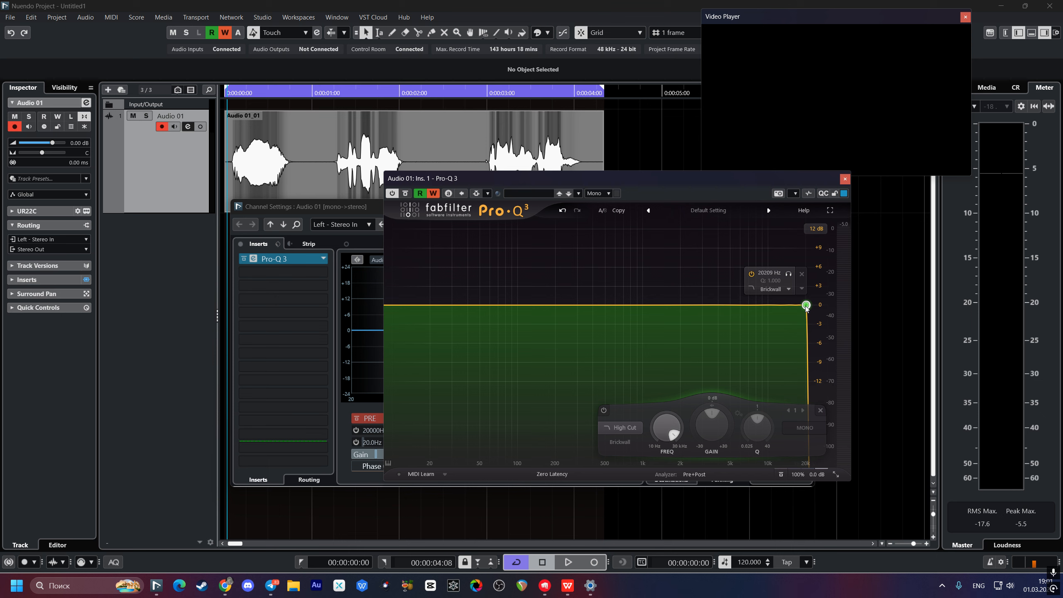
pyautogui.press('space')
pyautogui.moveTo(806, 305)
pyautogui.mouseDown()
pyautogui.moveTo(591, 305)
pyautogui.moveTo(806, 305)
pyautogui.mouseUp()
pyautogui.press('space')
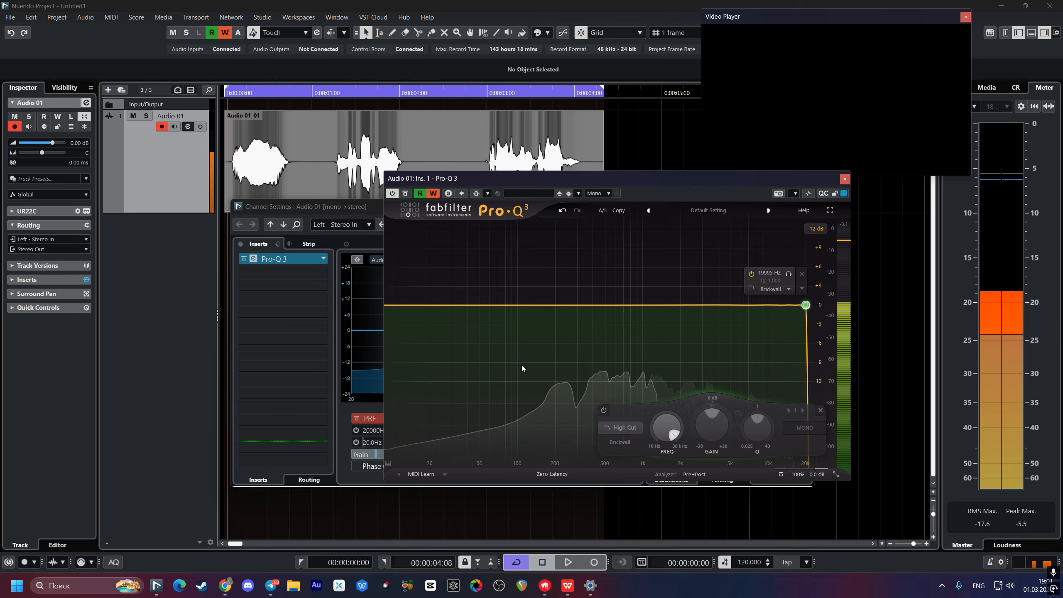
pyautogui.press('space')
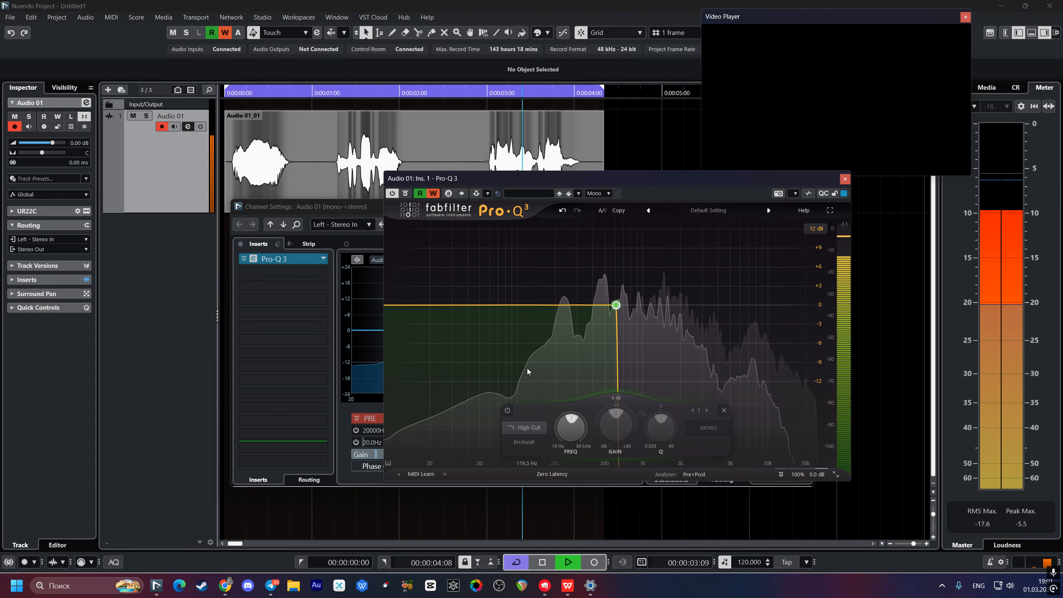
pyautogui.press('space')
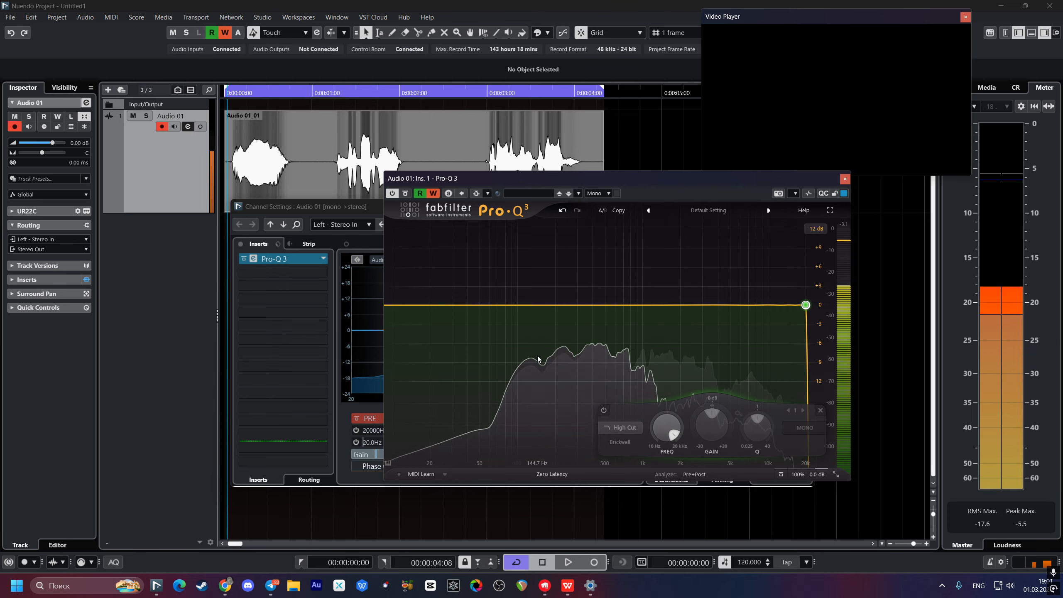
# Step: Replace the high cut with an 18 dB/oct high cut near 20 kHz, auditioning it
pyautogui.click(799, 290)
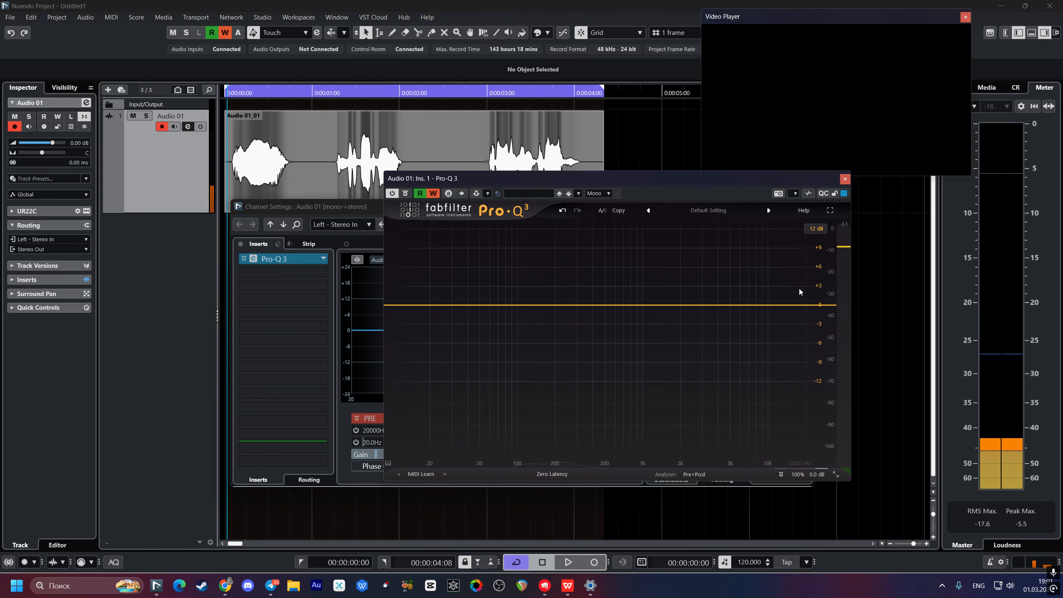
pyautogui.click(805, 305)
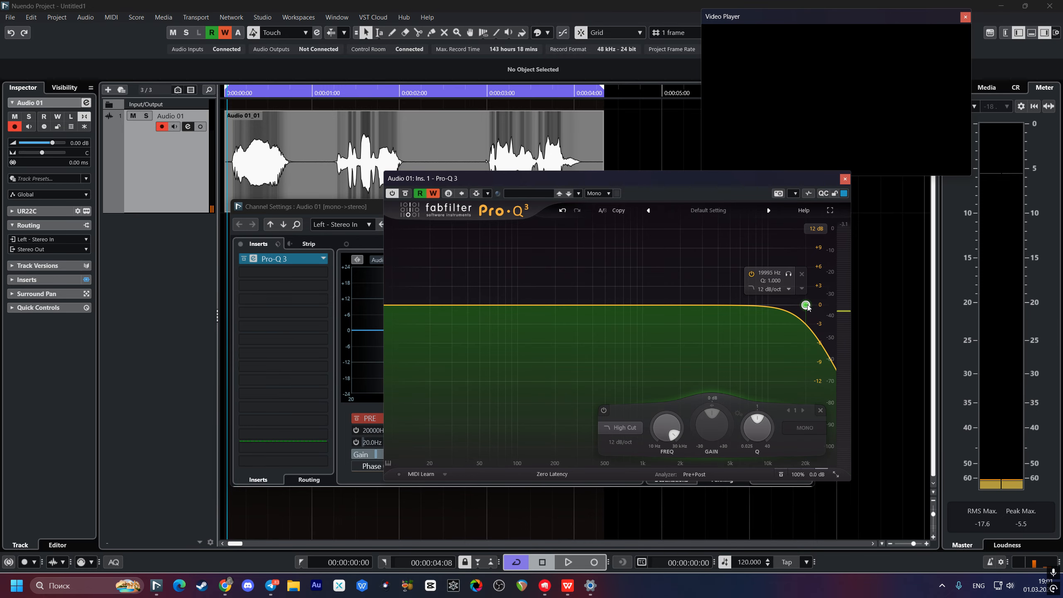
pyautogui.scroll(1, 807, 306)
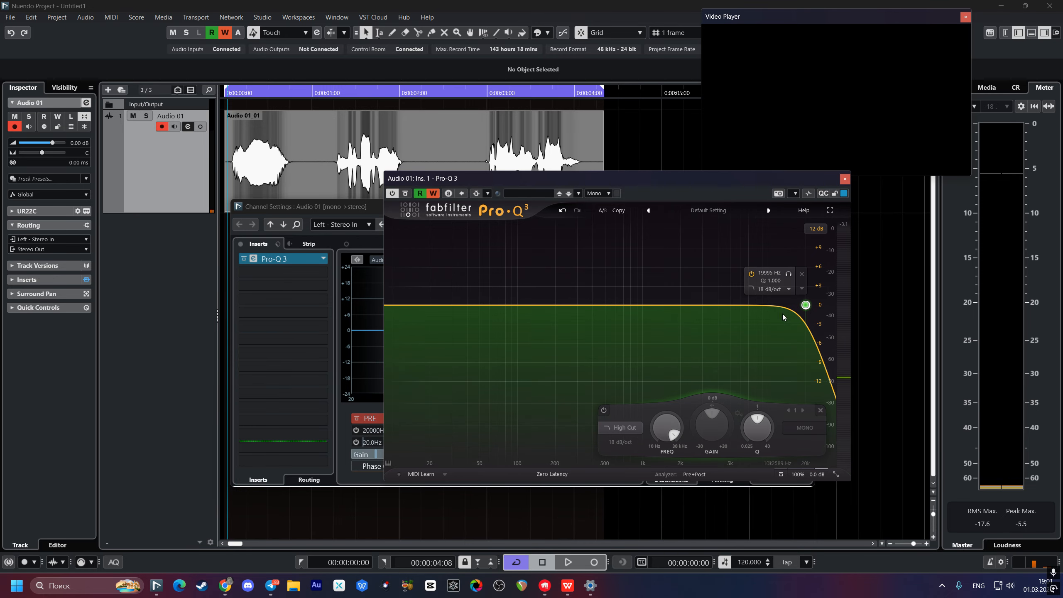
pyautogui.press('space')
pyautogui.moveTo(806, 305)
pyautogui.mouseDown()
pyautogui.moveTo(814, 305)
pyautogui.moveTo(586, 314)
pyautogui.moveTo(805, 304)
pyautogui.mouseUp()
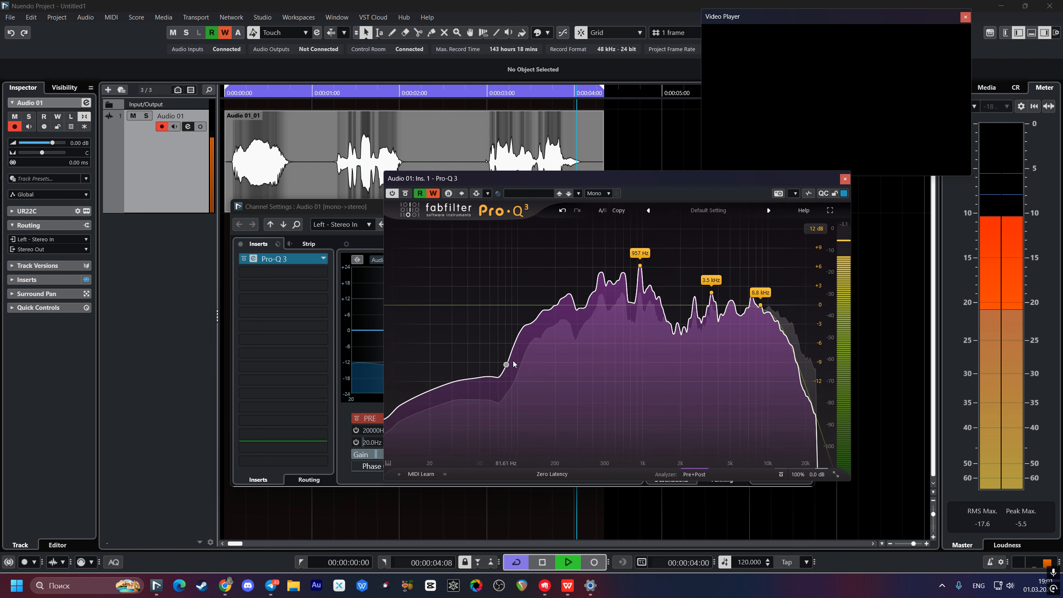
# Step: Stop playback, close the Pro-Q 3 editor, and remove Pro-Q 3 from Audio 01's inserts
pyautogui.press('space')
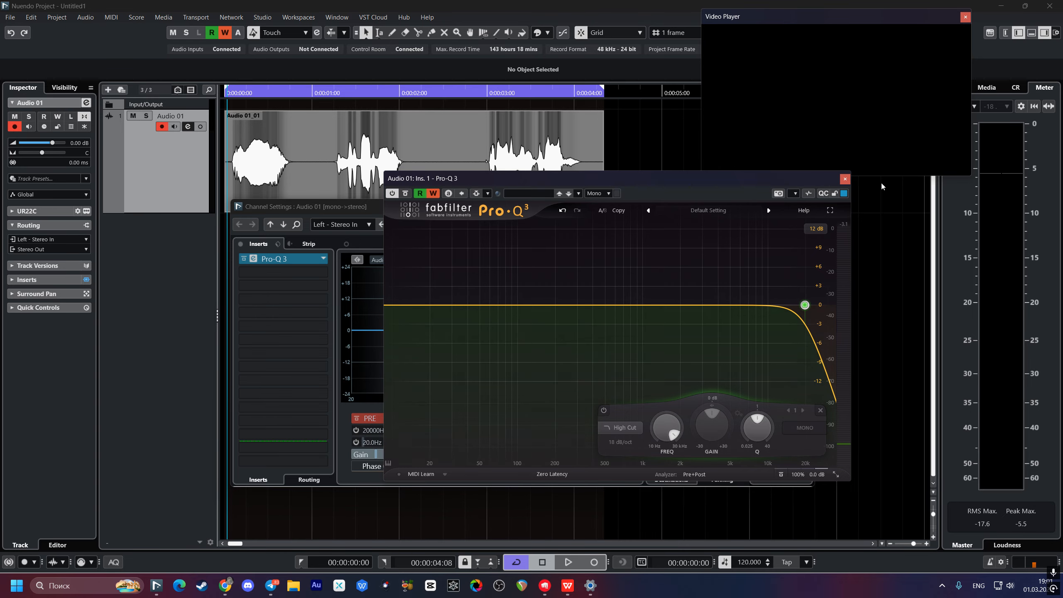
pyautogui.click(845, 179)
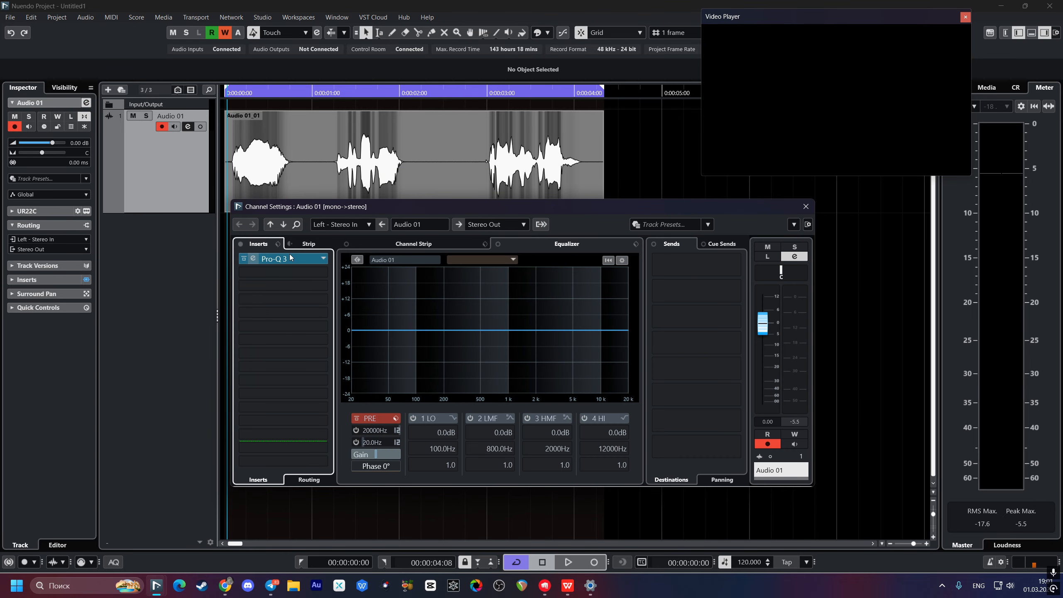
pyautogui.moveTo(276, 259); pyautogui.dragTo(633, 505)
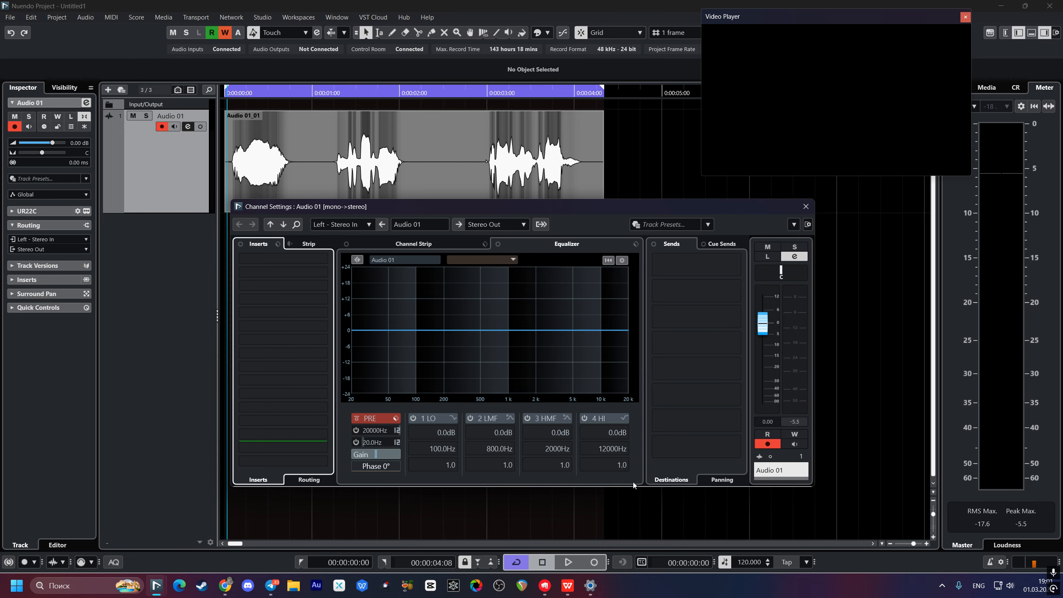